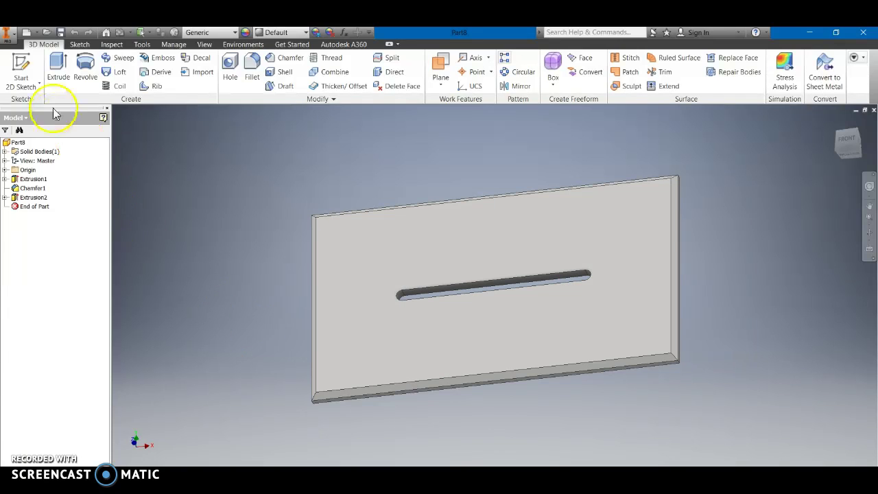
Step: Create a new empty part document from File > New
click(19, 81)
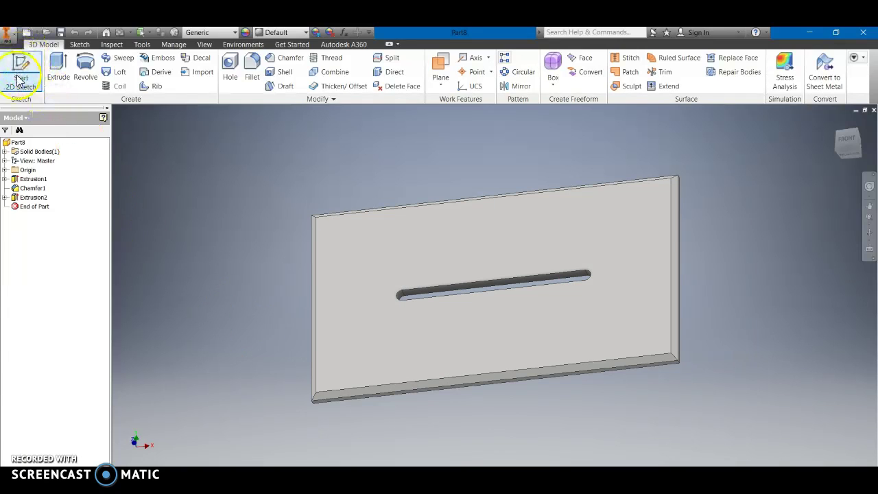
click(6, 33)
mouse_move(19, 81)
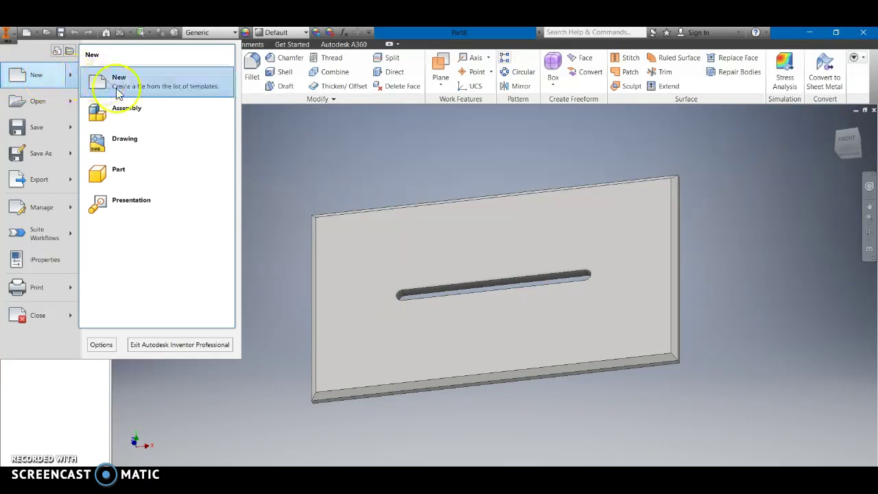
click(126, 171)
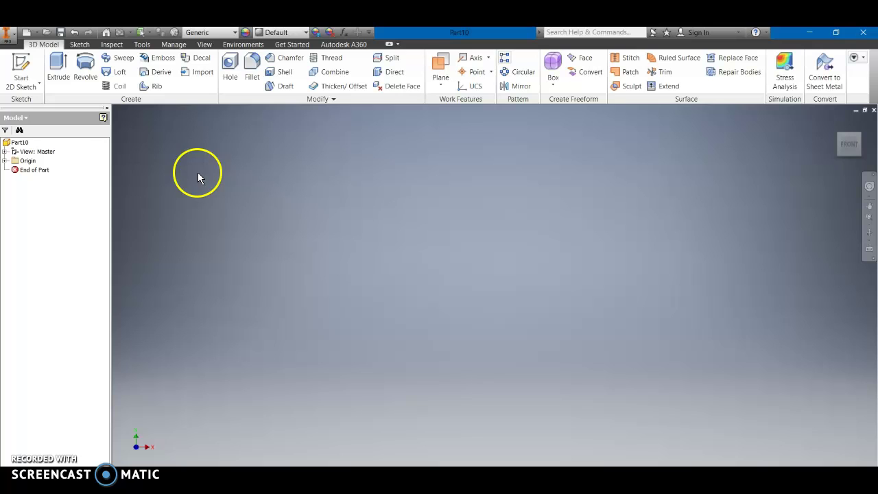
Step: Start a 2D sketch on the XZ origin plane
click(39, 83)
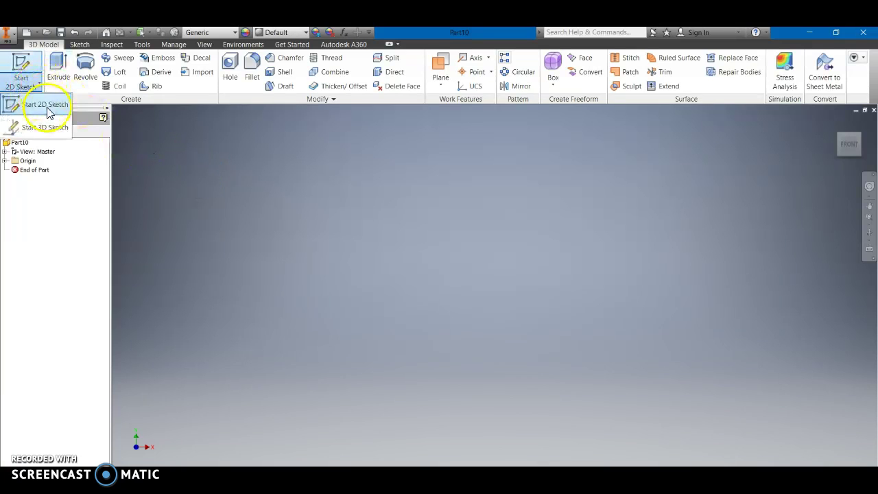
click(48, 110)
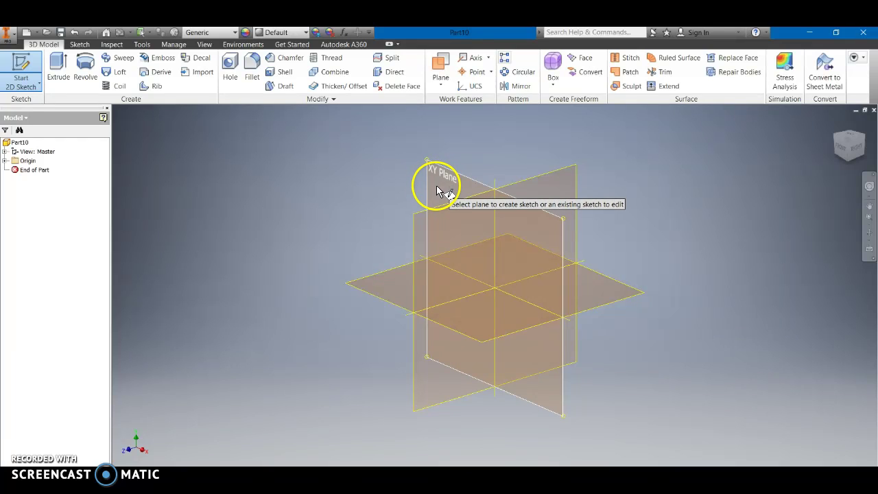
click(385, 286)
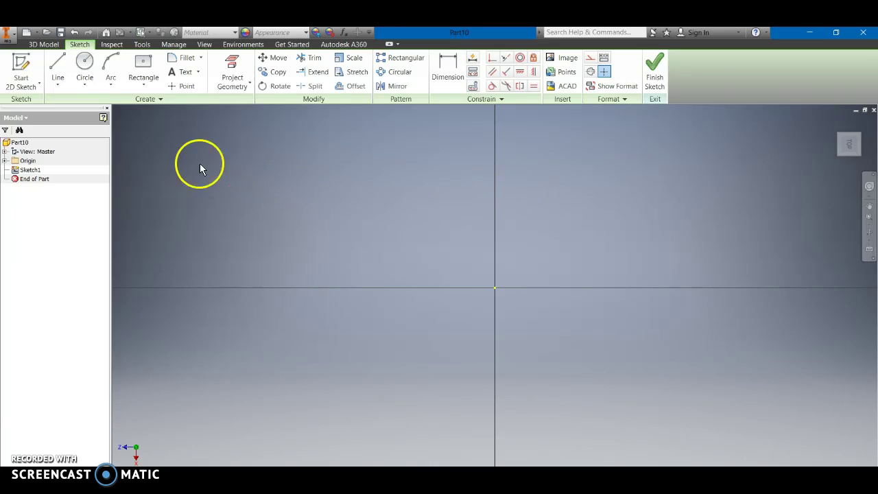
Step: Draw a first center-point rectangle at the origin, then undo it
click(145, 86)
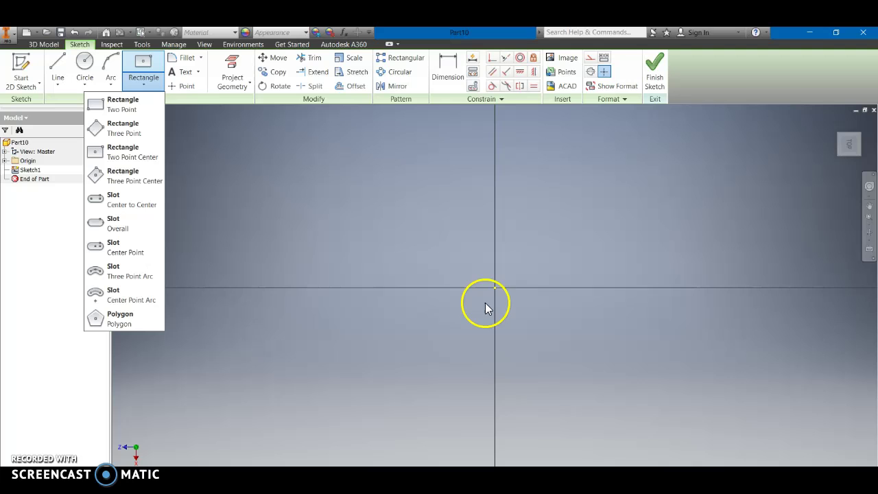
scroll(499, 295, up, 3)
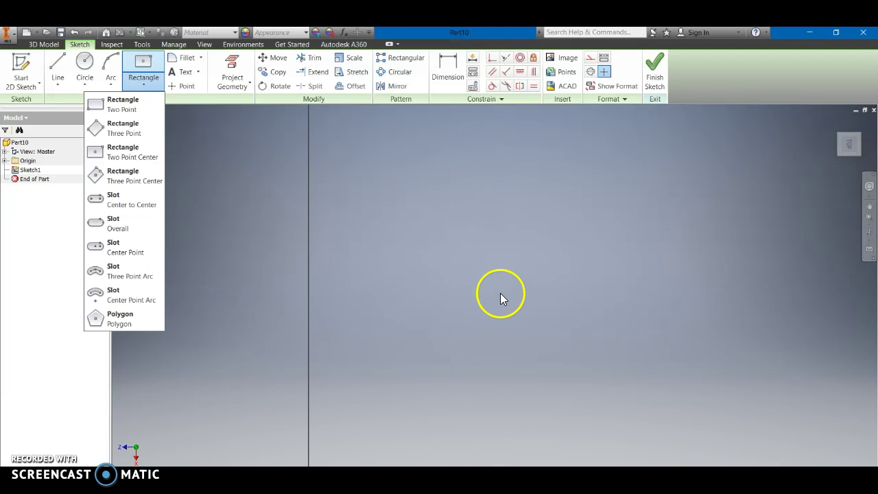
scroll(477, 263, down, 2)
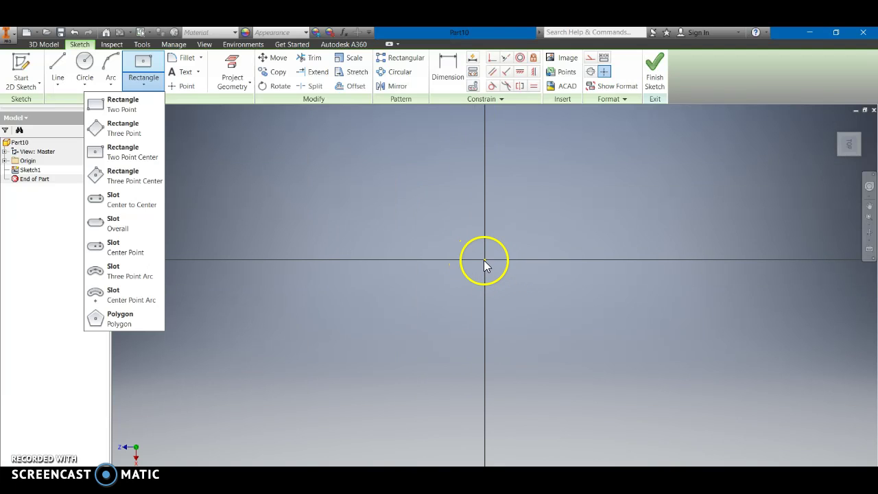
click(485, 266)
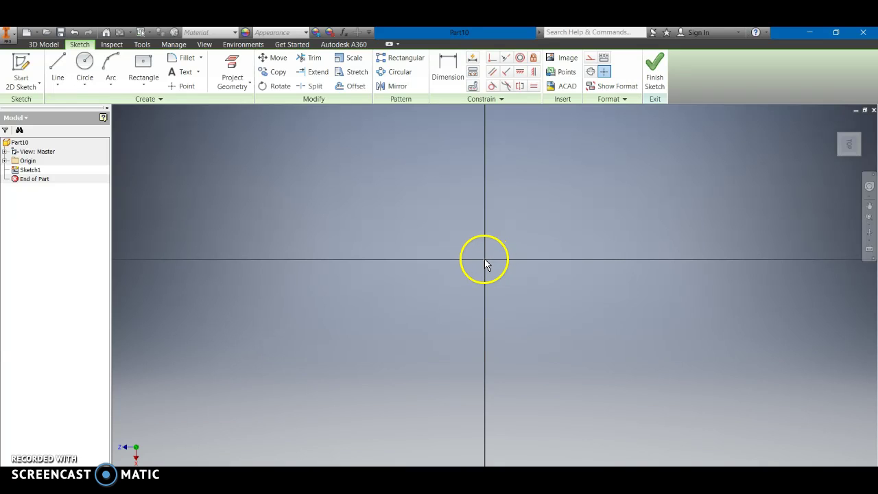
click(143, 86)
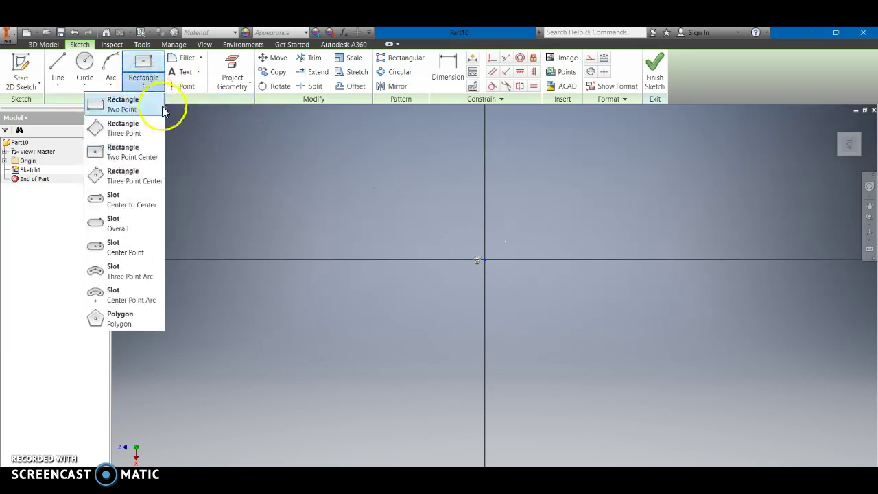
click(144, 153)
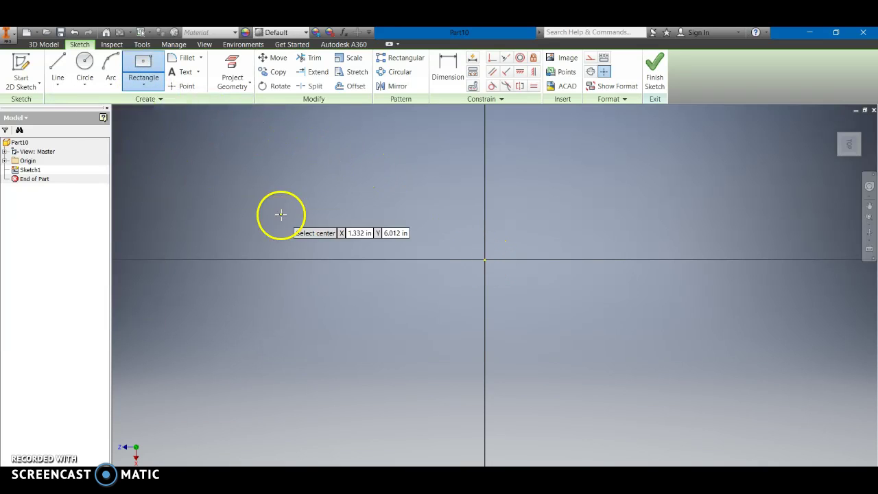
click(485, 261)
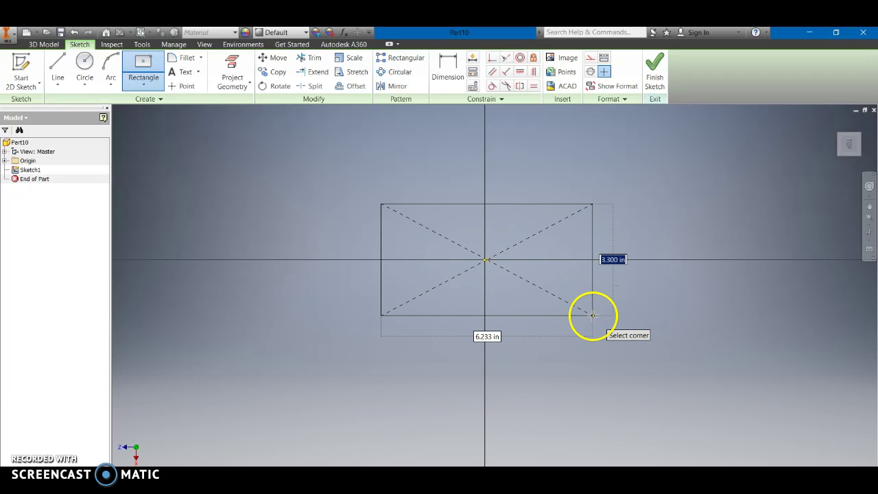
click(427, 231)
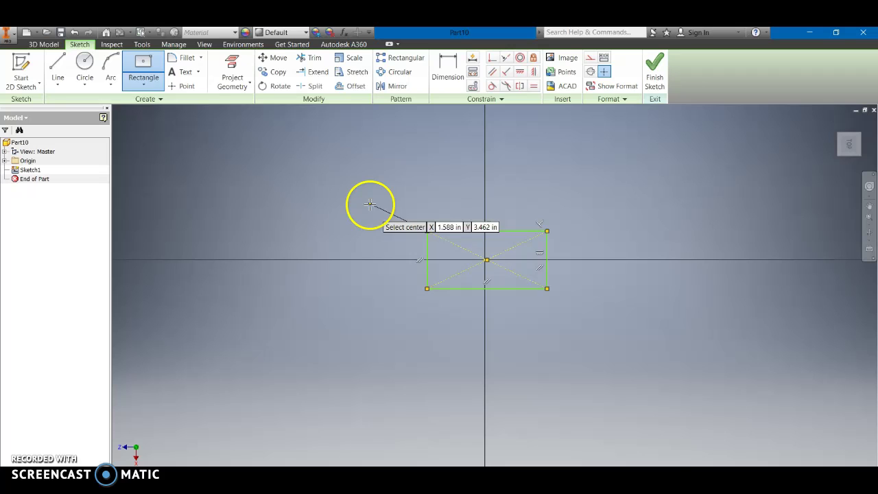
click(144, 61)
Step: Start a new two-point center rectangle anchored at the sketch origin
click(76, 36)
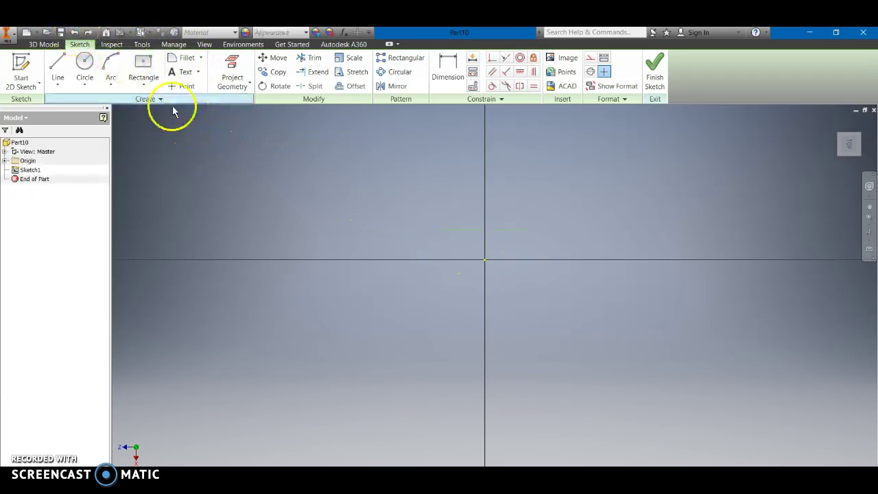
click(144, 85)
click(151, 151)
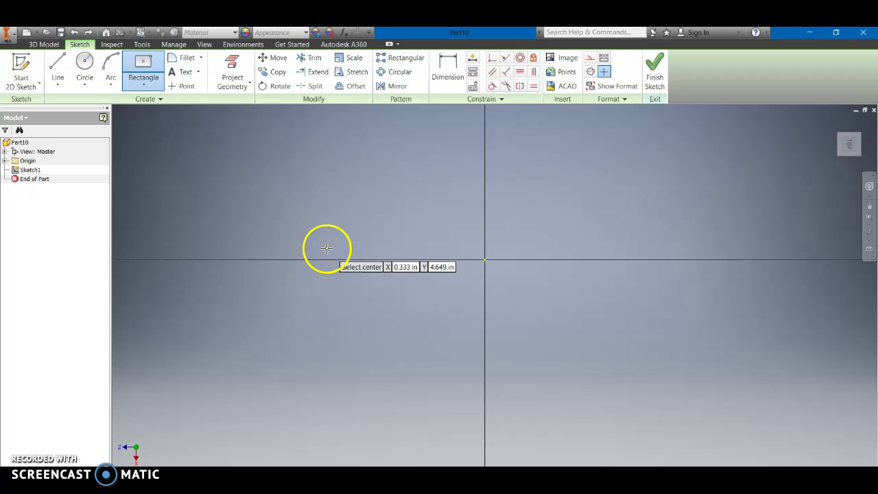
click(484, 260)
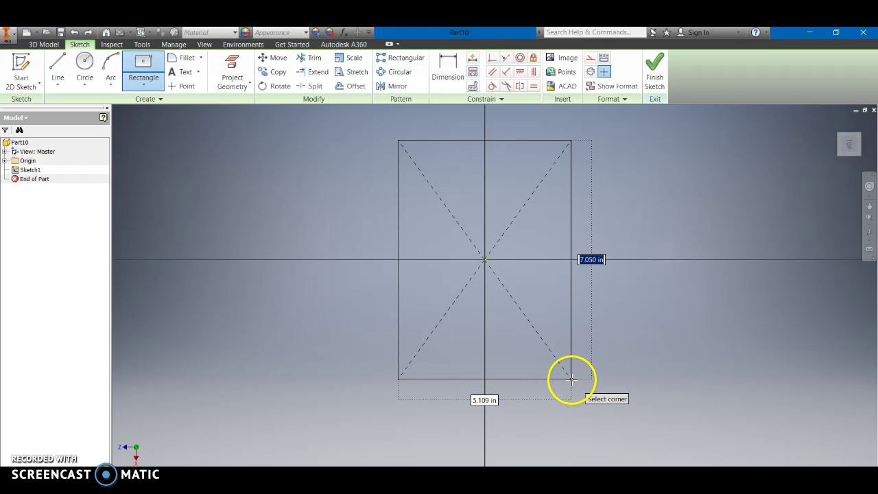
Step: Complete the tall rectangle and dimension its top edge to 6 in wide
click(571, 379)
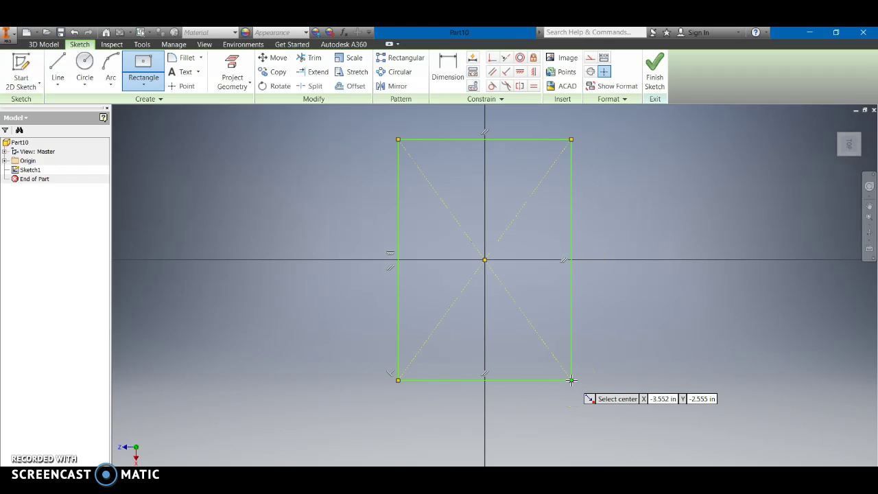
click(447, 75)
click(432, 139)
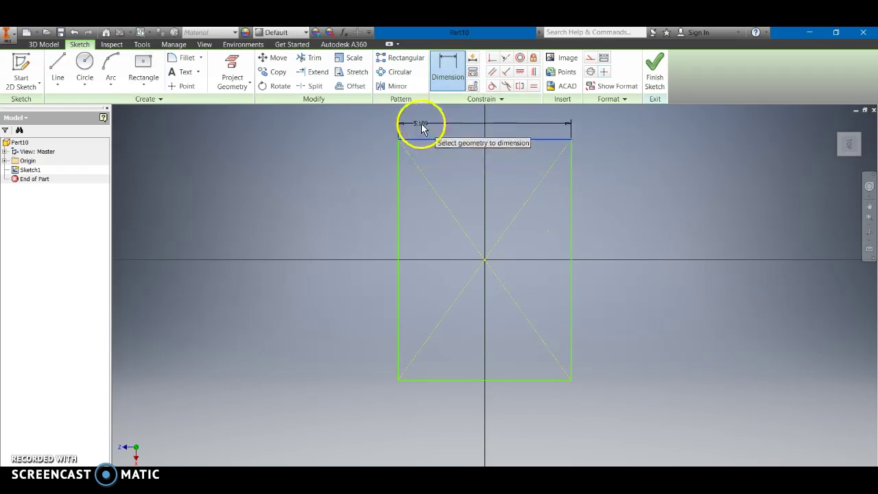
click(425, 121)
text(6)
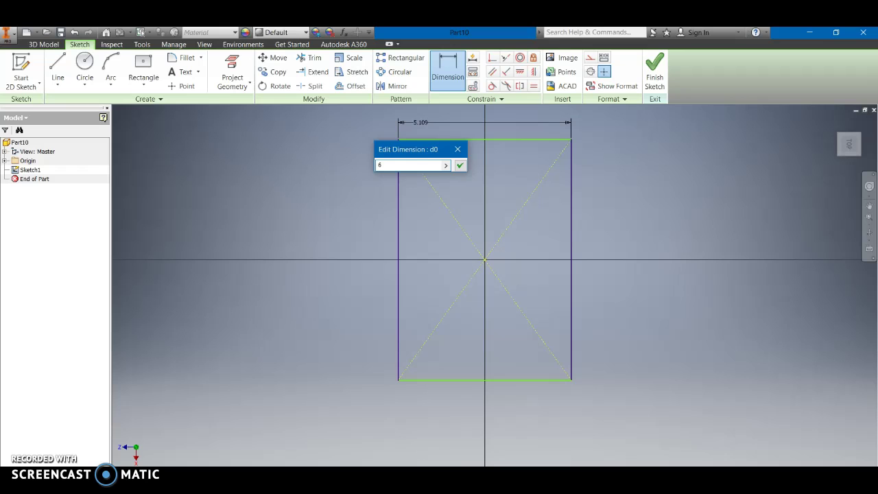
text(.)
key(Return)
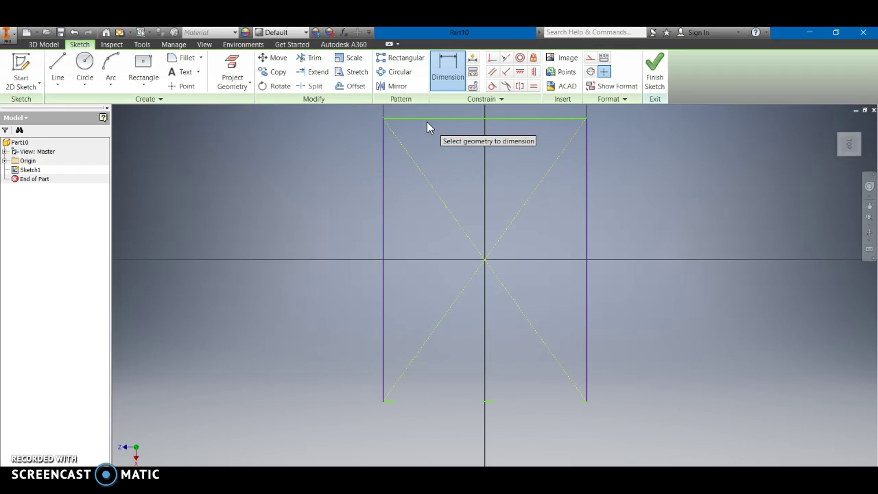
Step: Dimension the rectangle's left edge to 8 in tall
scroll(447, 194, down, 4)
scroll(447, 194, up, 5)
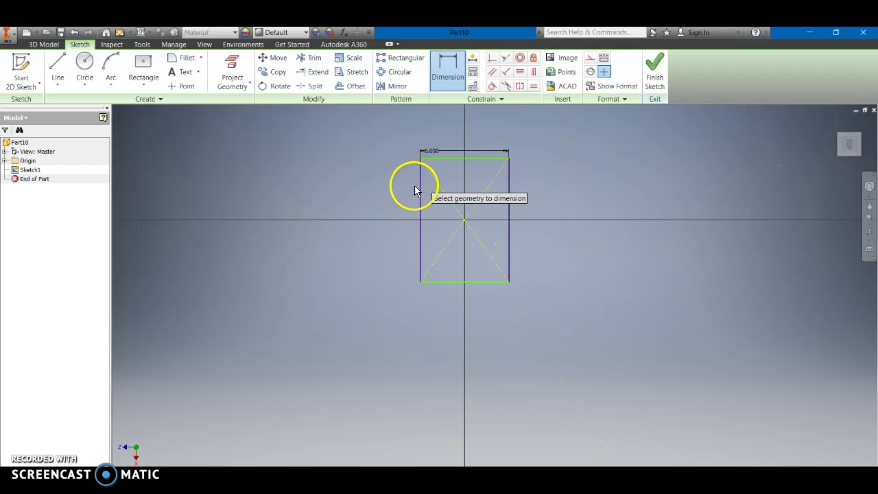
click(420, 188)
click(394, 181)
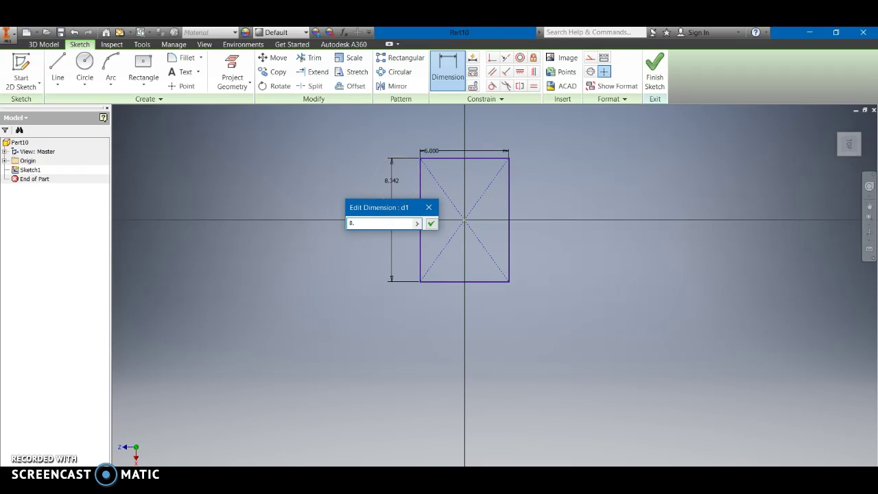
text(8.)
key(Return)
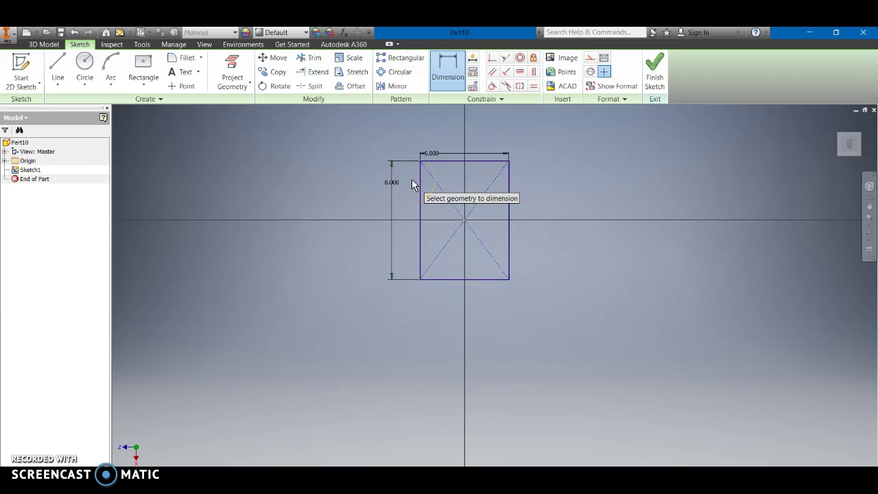
click(459, 184)
click(492, 177)
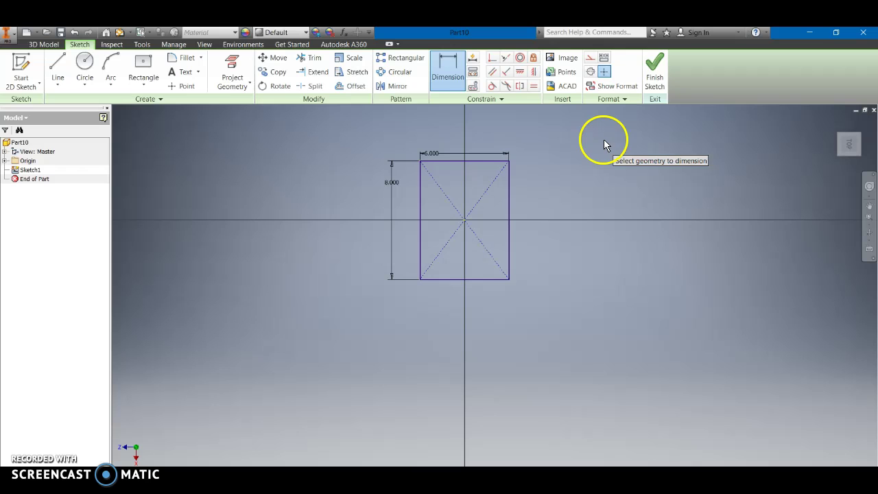
Step: Finish the sketch and extrude the 6 x 8 rectangle 0.25 in into Extrusion1
click(652, 94)
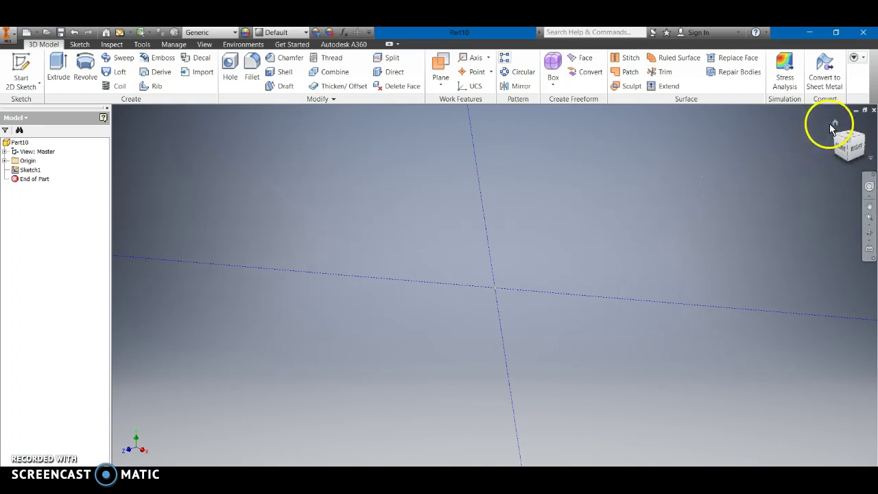
click(836, 124)
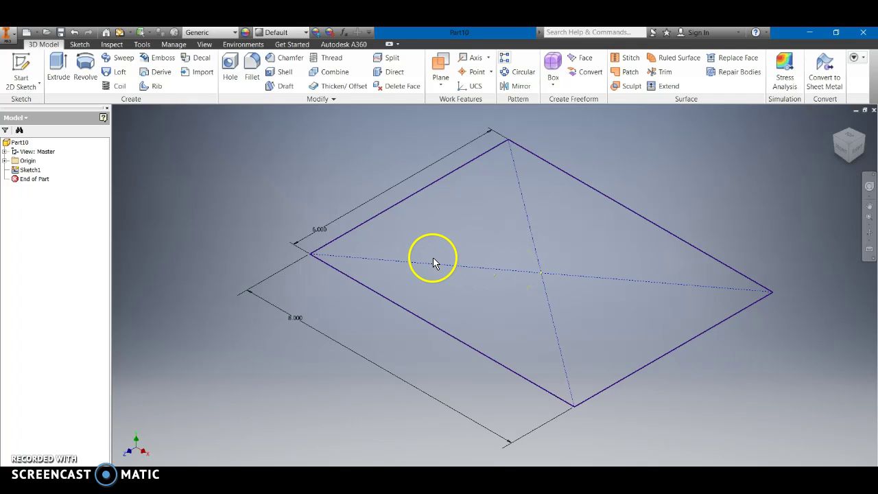
click(58, 69)
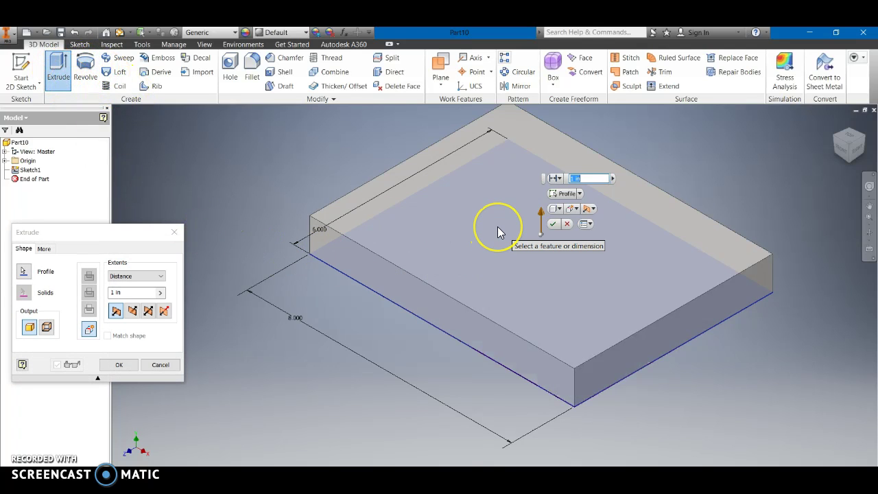
text(.25)
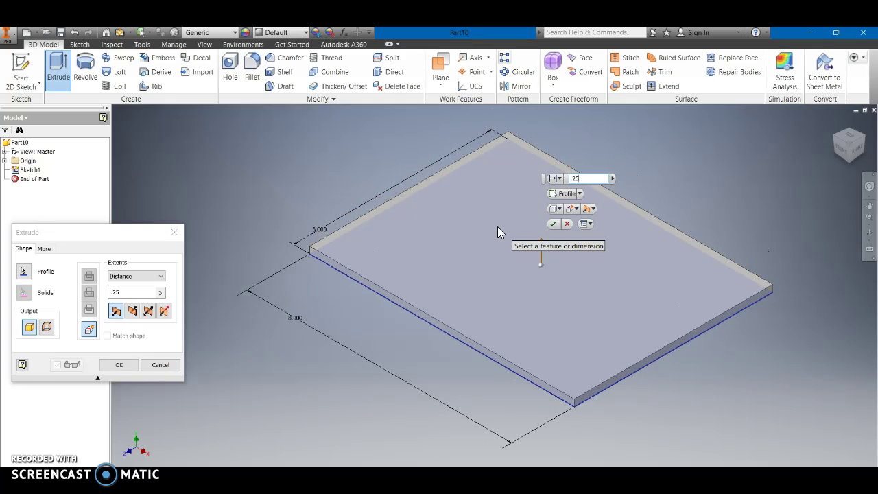
key(Return)
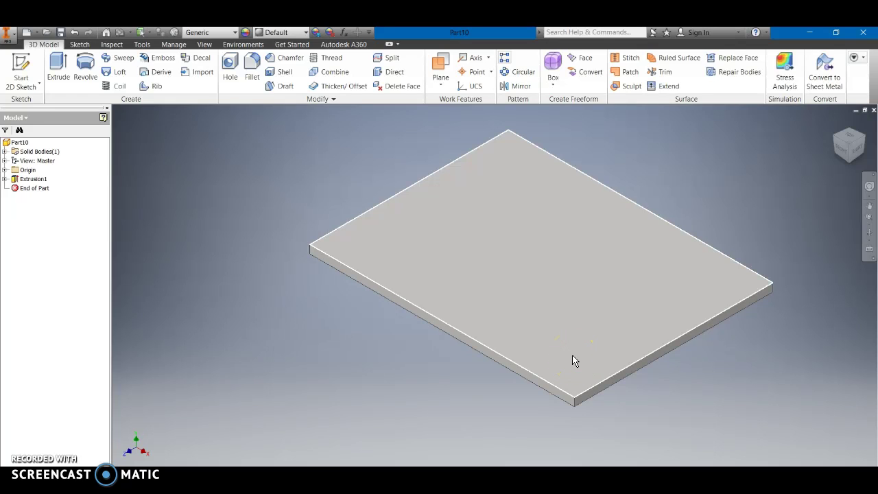
Step: Create a new sketch on the plate's top face
click(528, 296)
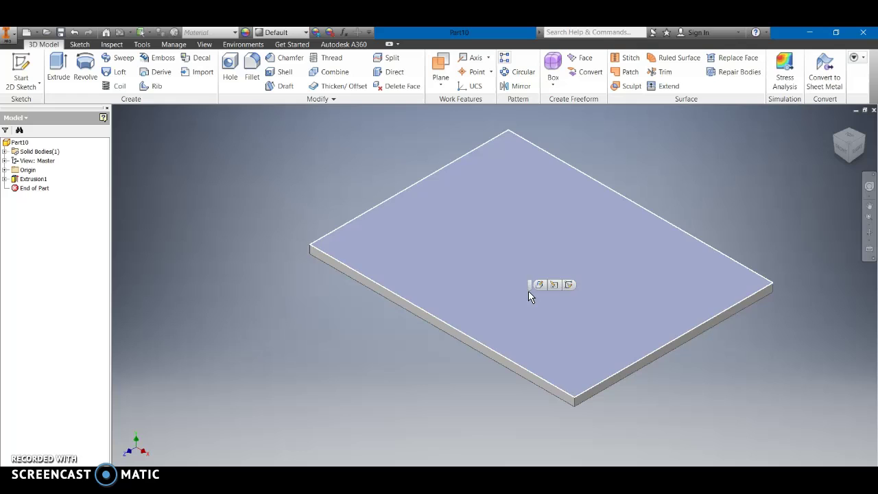
click(568, 285)
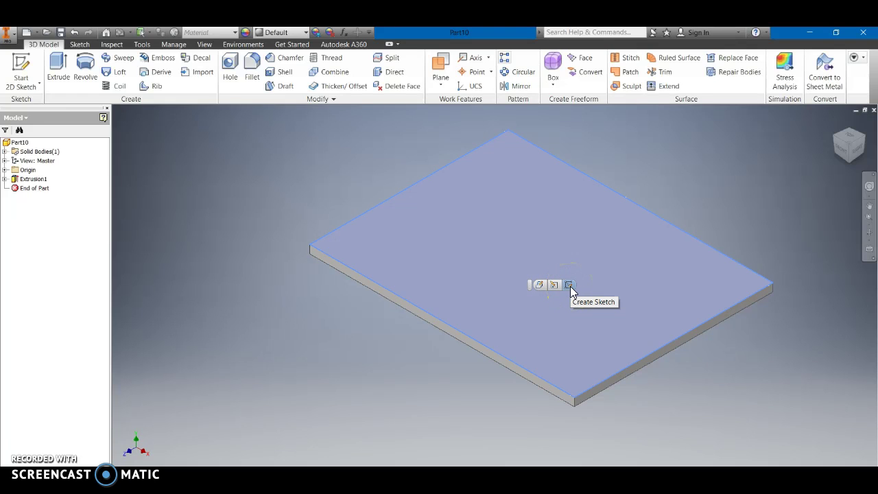
click(561, 308)
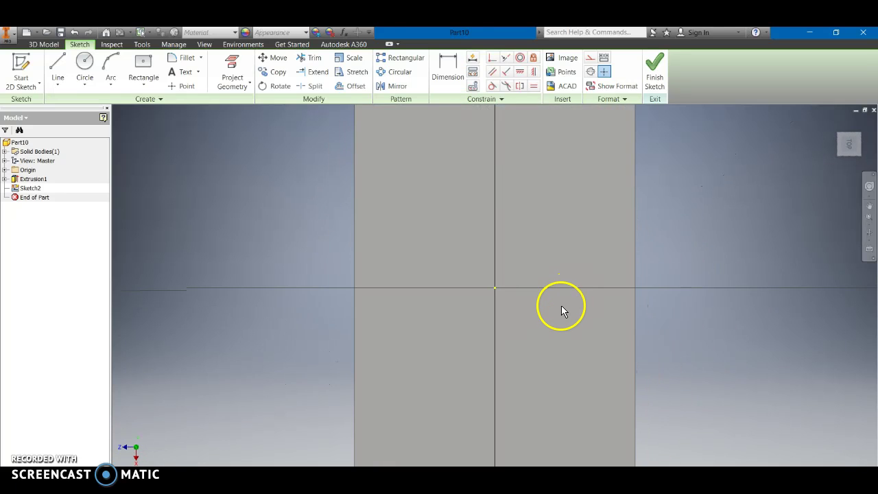
scroll(561, 309, up, 3)
scroll(505, 358, down, 5)
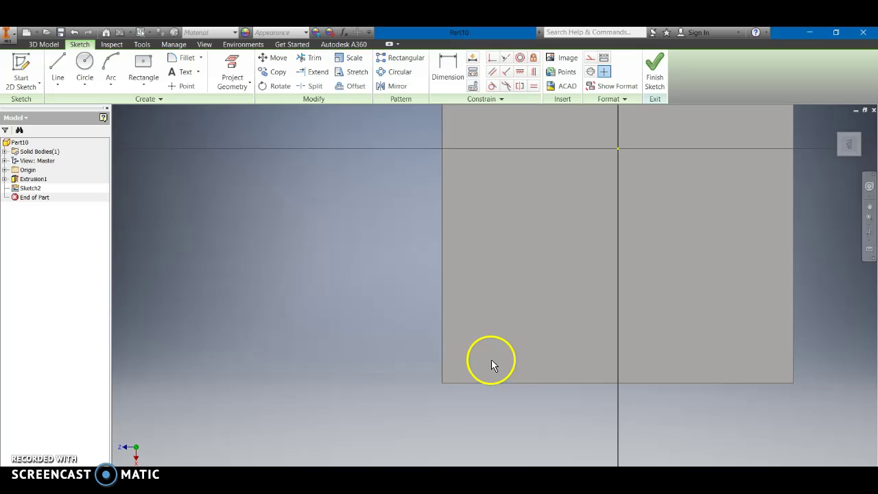
Step: Start a two-point rectangle with its first corner at the plate corner (4.000, -3.000 in)
click(149, 81)
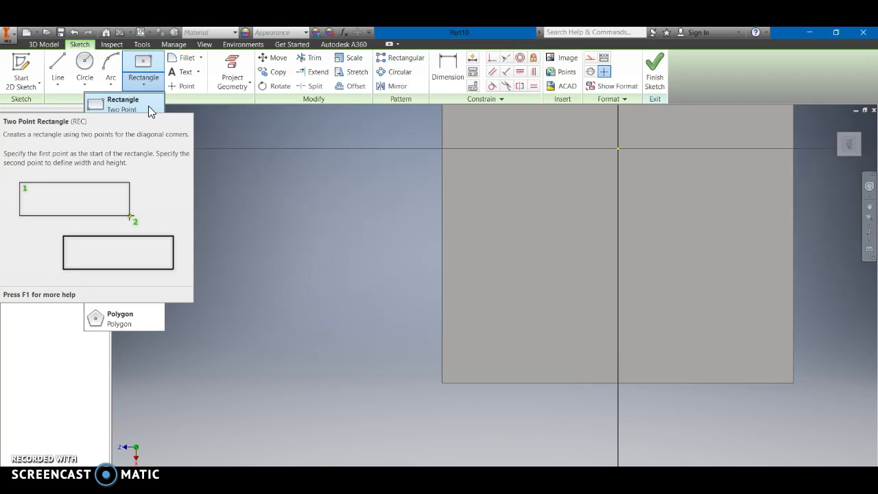
click(148, 106)
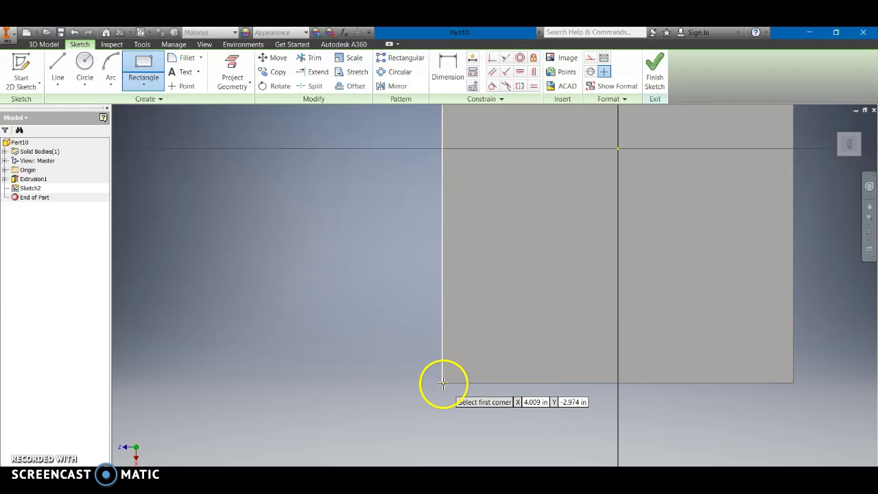
scroll(443, 384, down, 3)
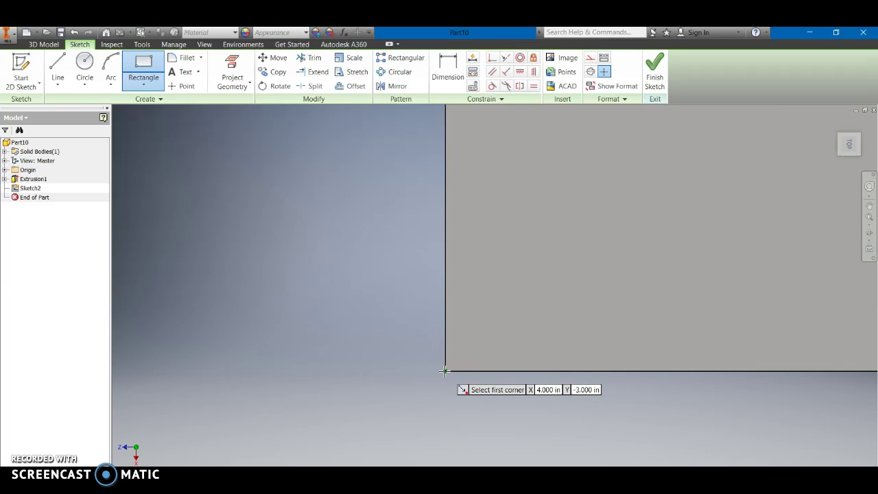
click(444, 371)
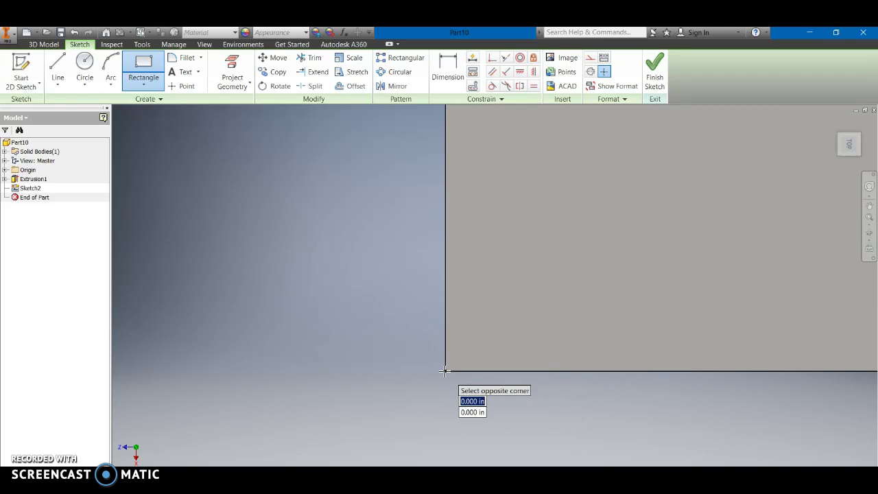
Step: Finish the thin rectangle along the plate edge, then undo it to leave Sketch2 empty
click(792, 341)
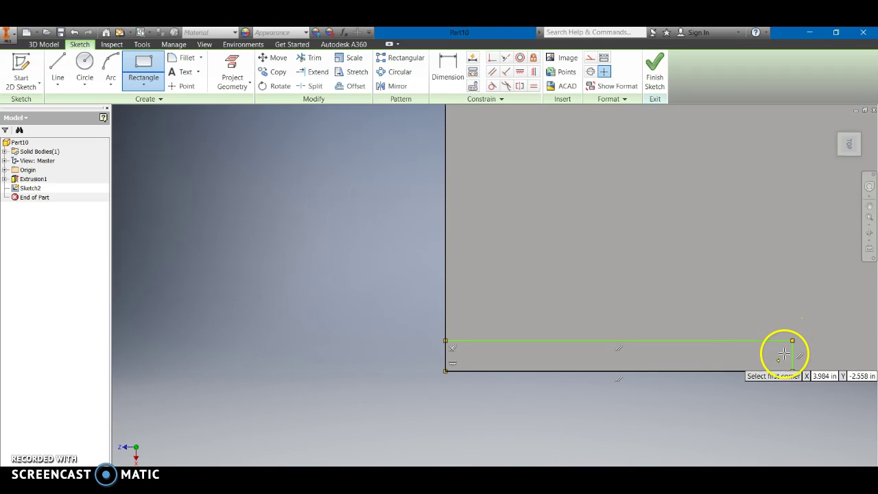
scroll(702, 391, down, 5)
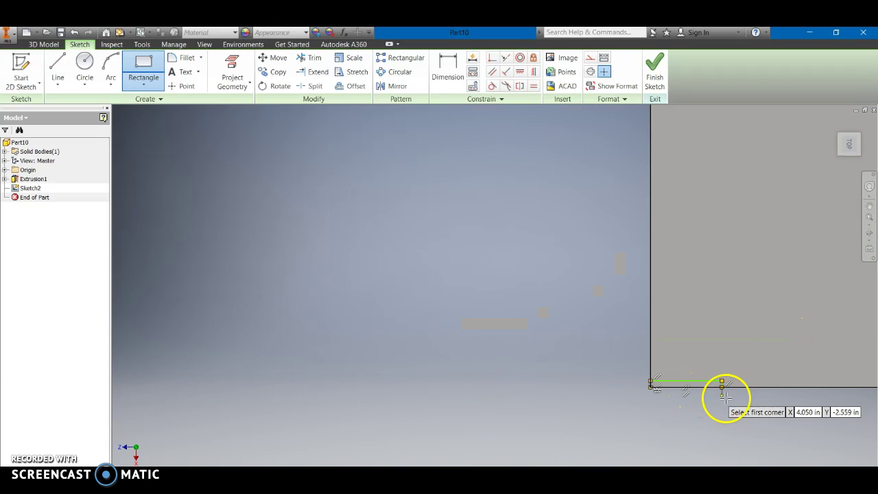
scroll(760, 392, down, 5)
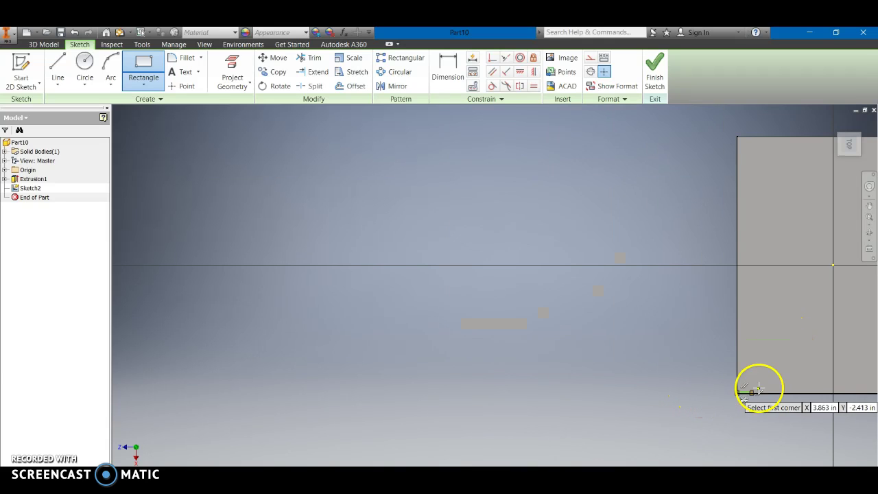
click(836, 120)
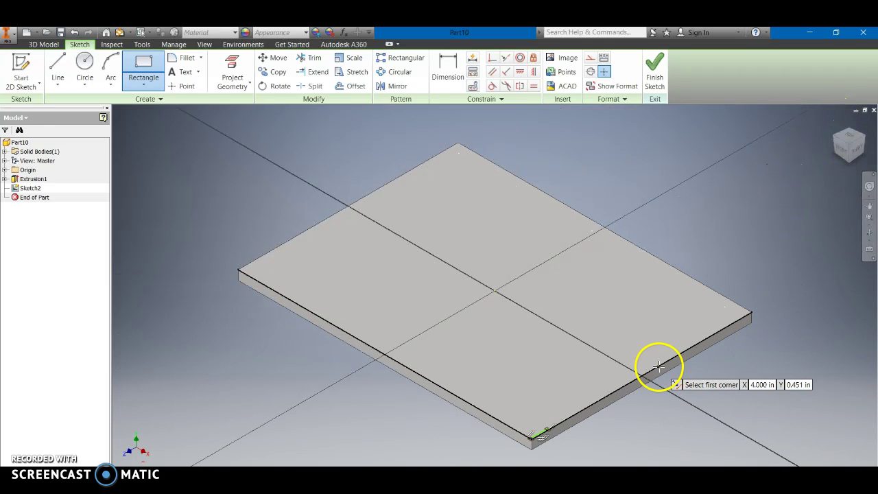
scroll(539, 426, up, 4)
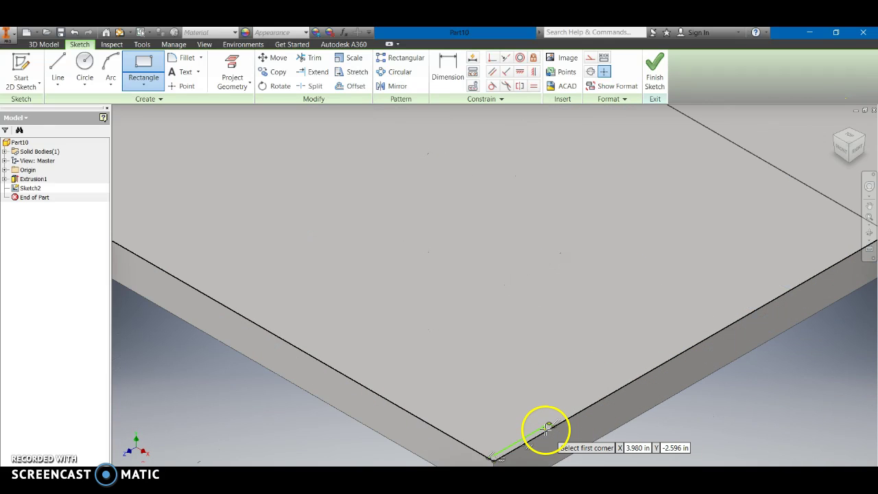
scroll(525, 419, down, 4)
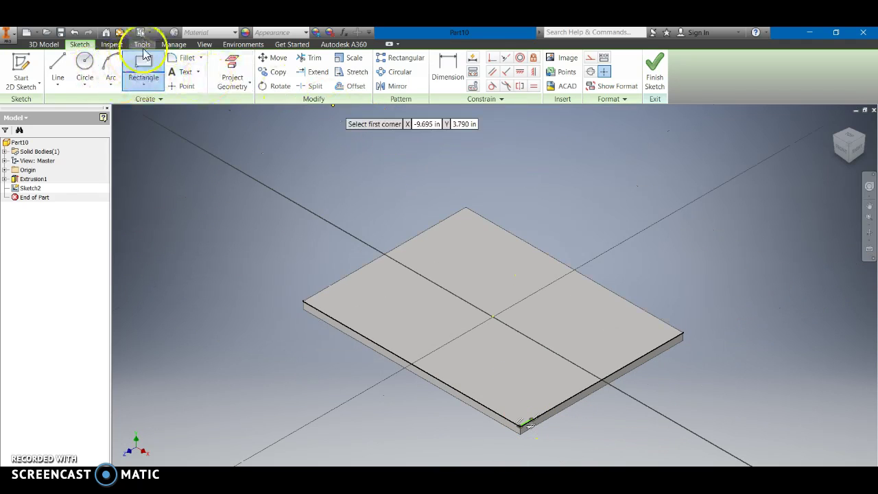
click(74, 33)
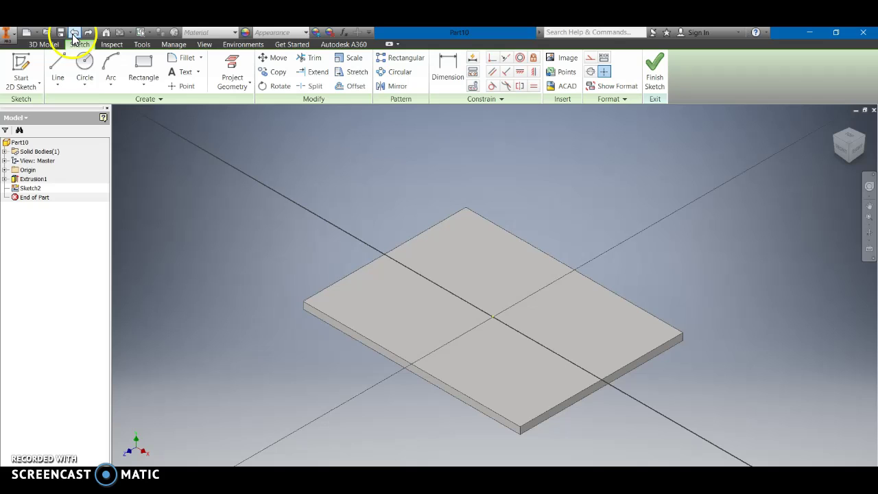
Step: Choose the two-point rectangle and turn the view to look down from the top
click(140, 81)
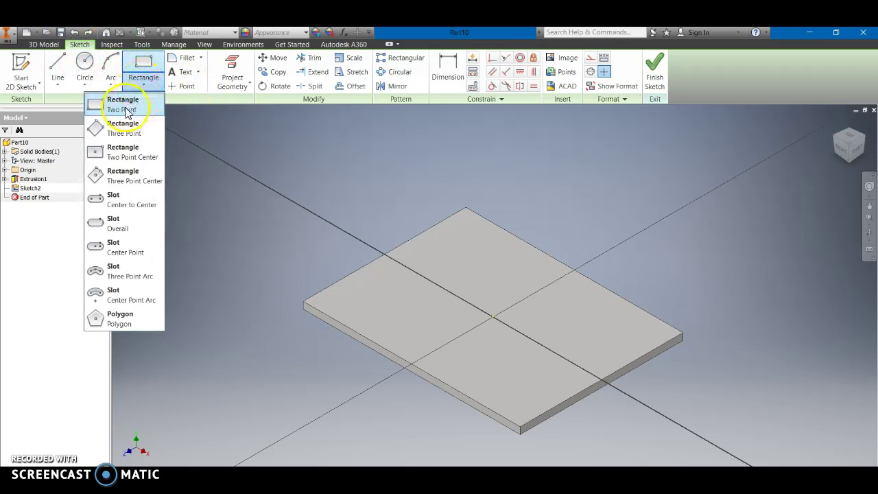
click(123, 110)
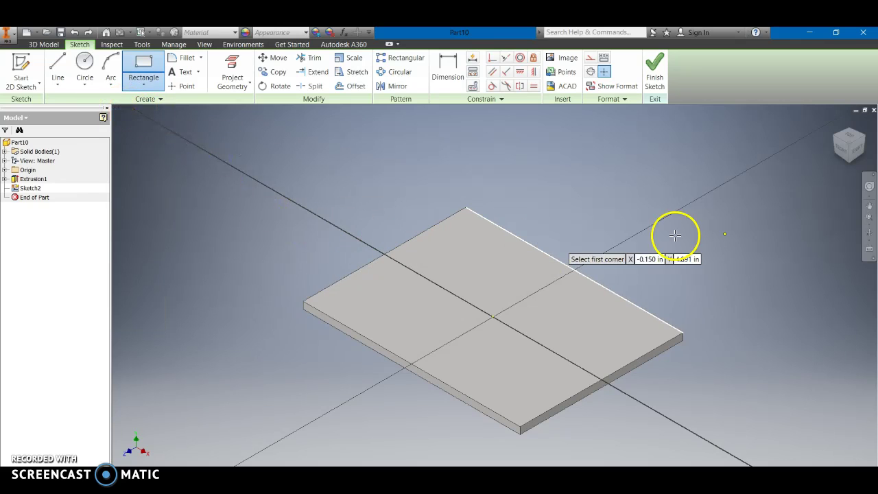
click(840, 151)
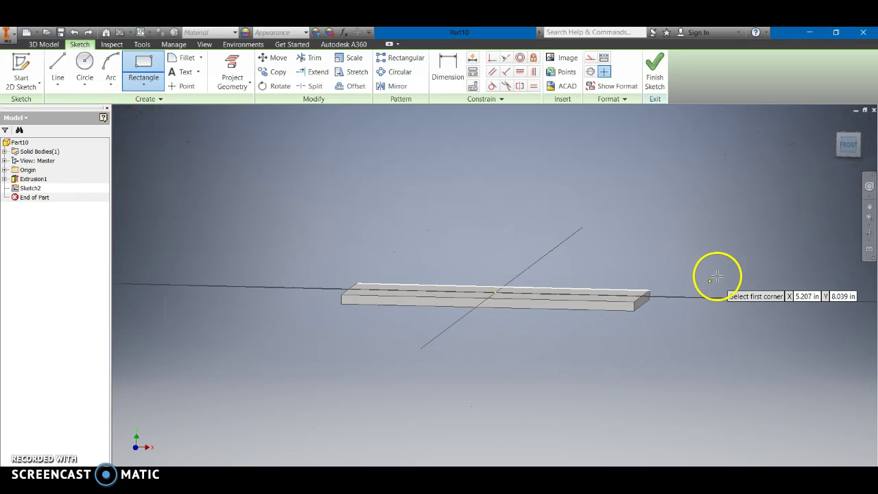
click(864, 143)
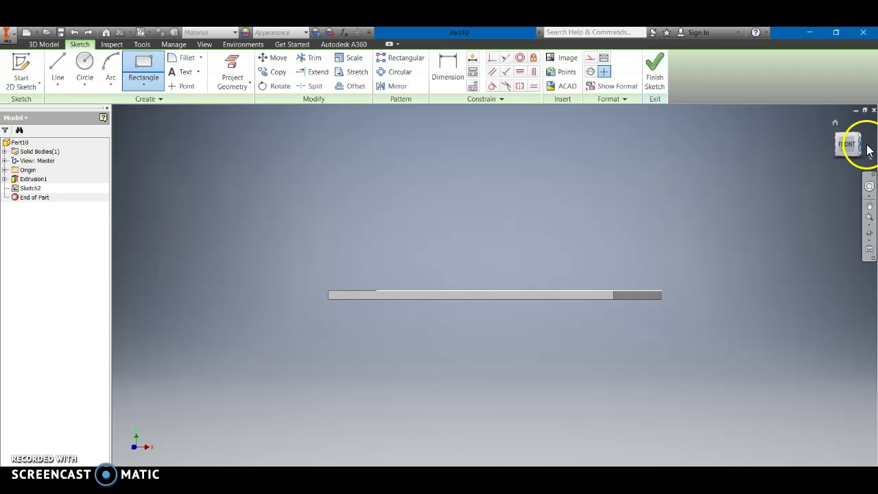
click(852, 160)
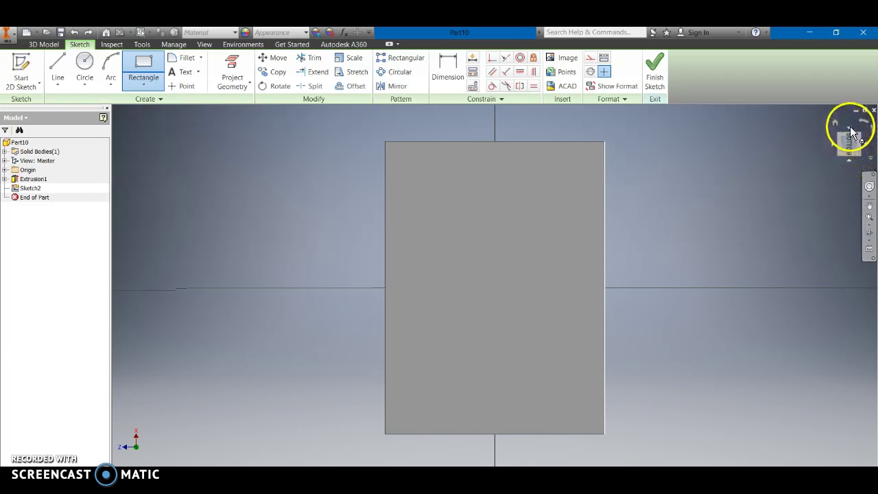
click(849, 132)
click(849, 132)
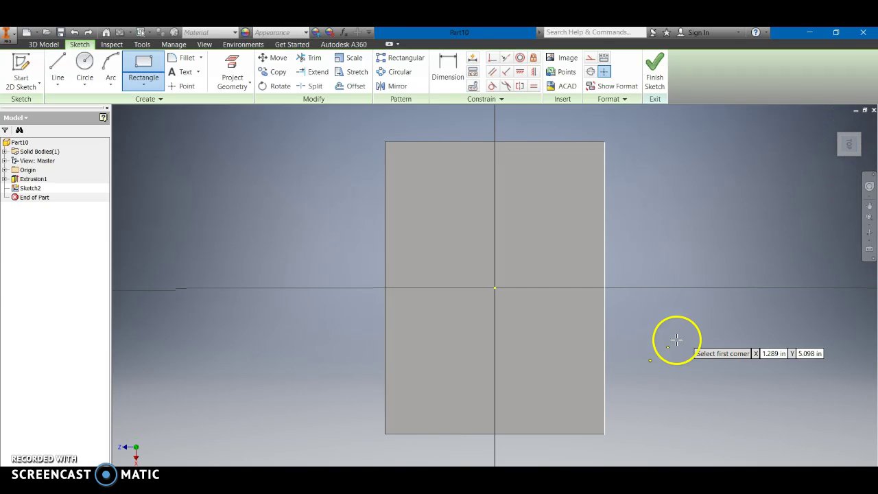
Step: Draw a thin rectangle, about 1.19 in long, from the plate's lower-left corner
scroll(431, 433, up, 2)
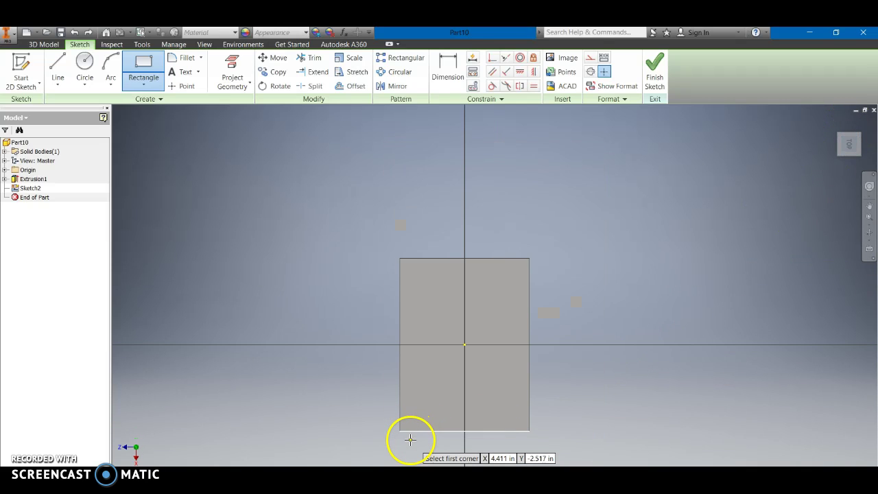
scroll(410, 436, down, 6)
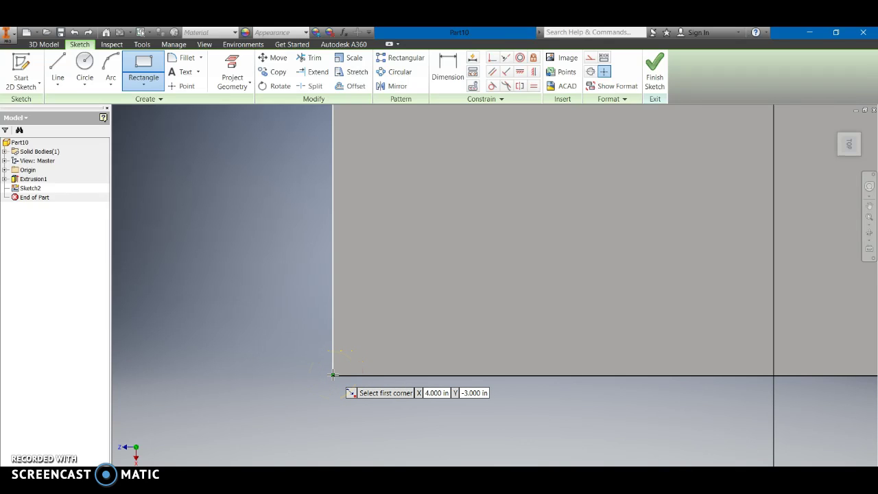
mouse_move(333, 374)
mouse_down()
mouse_move(349, 359)
mouse_move(613, 327)
mouse_move(581, 343)
mouse_move(510, 350)
mouse_up()
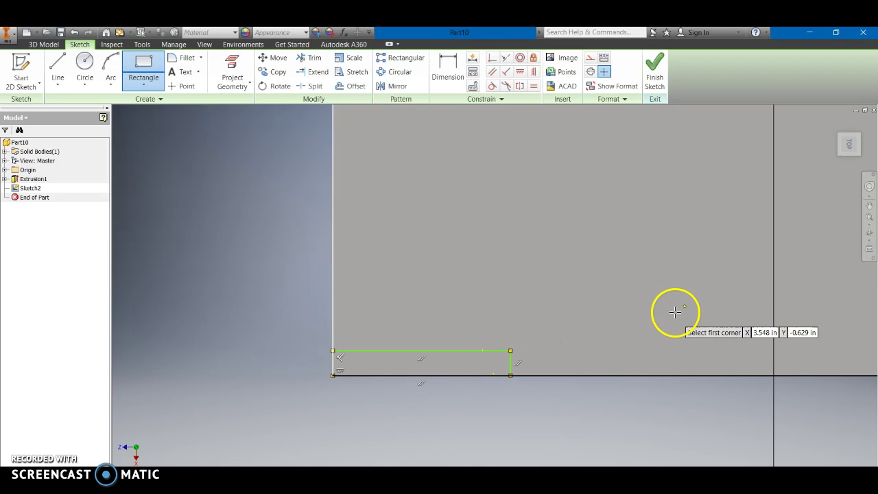
Step: Draw a second thin two-point rectangle, about 1.6 in long, from the plate's lower-right corner
scroll(685, 305, down, 5)
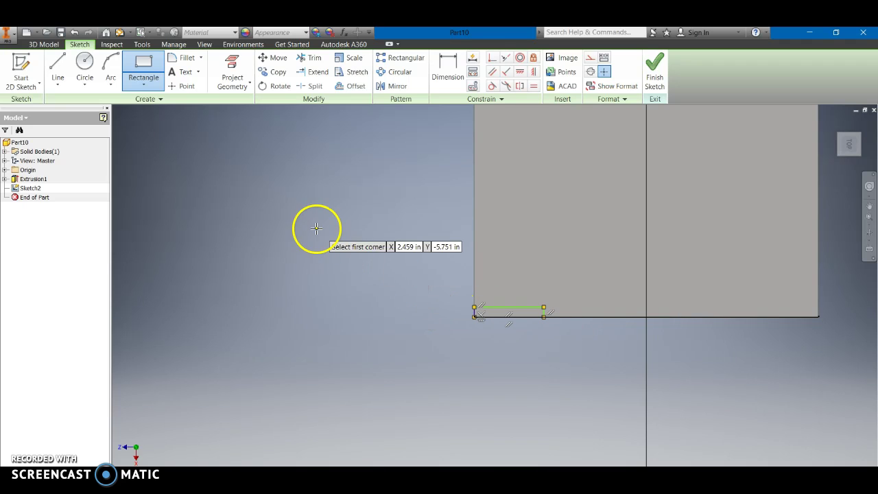
click(146, 85)
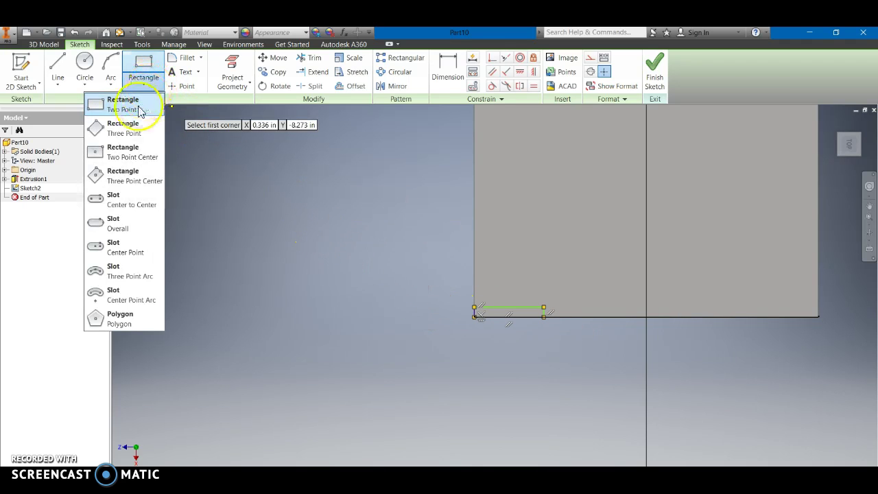
click(139, 111)
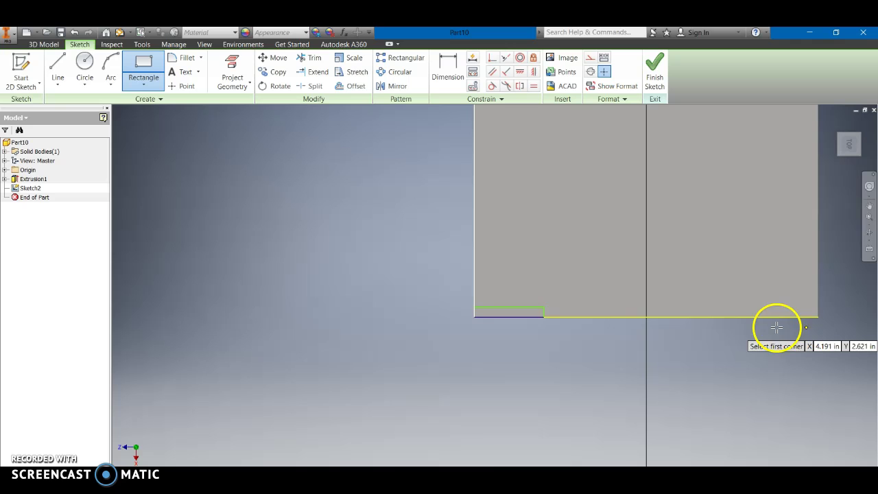
click(819, 317)
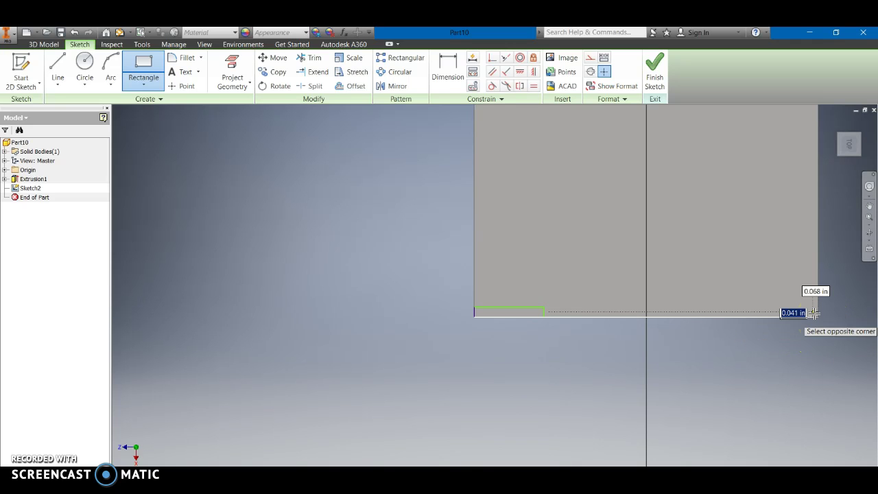
click(726, 306)
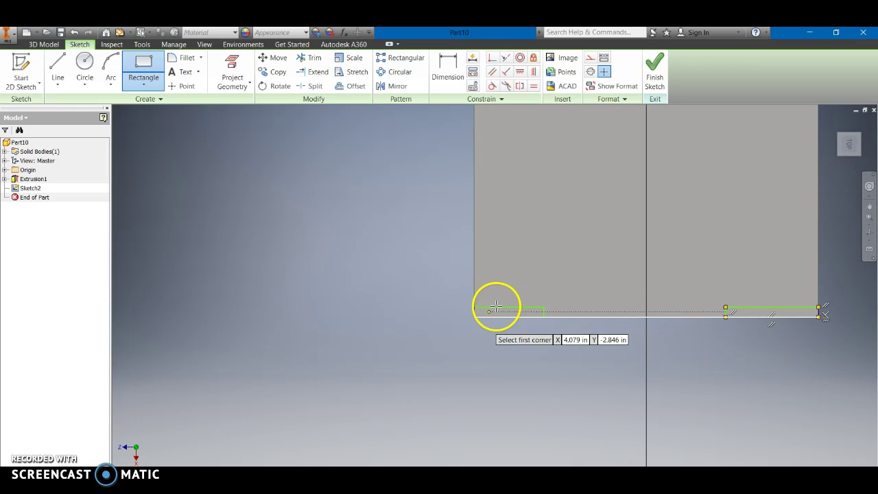
Step: Dimension the top edges of the left and right rectangles to 1.1 in
click(450, 85)
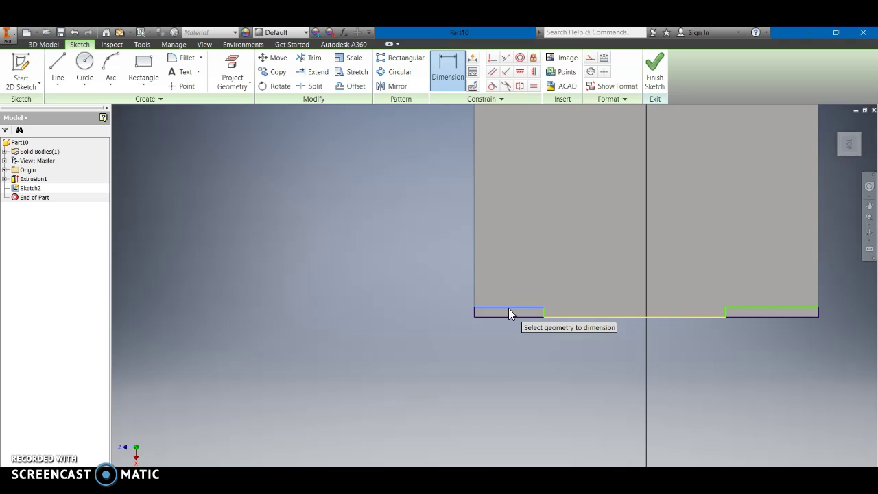
click(507, 312)
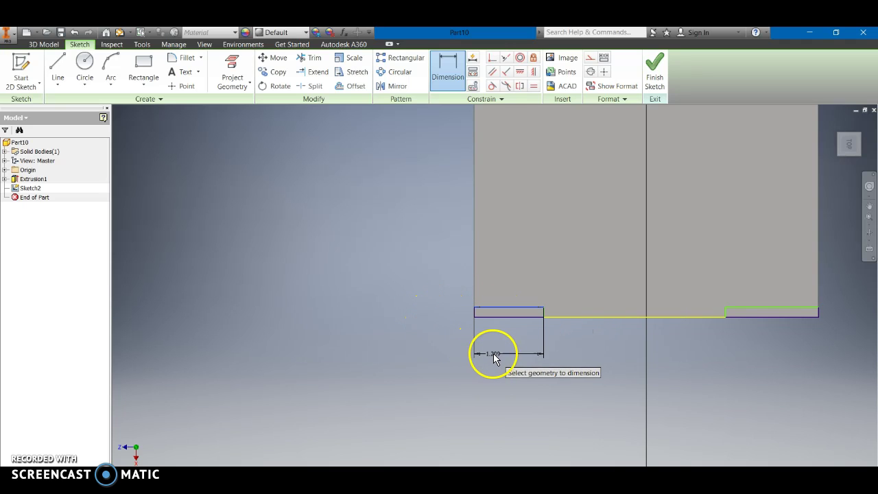
click(508, 357)
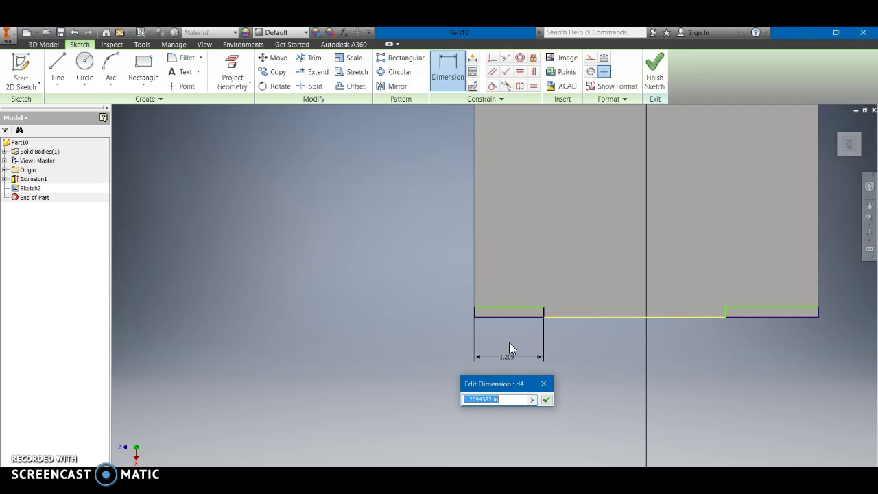
text(1.1)
click(546, 399)
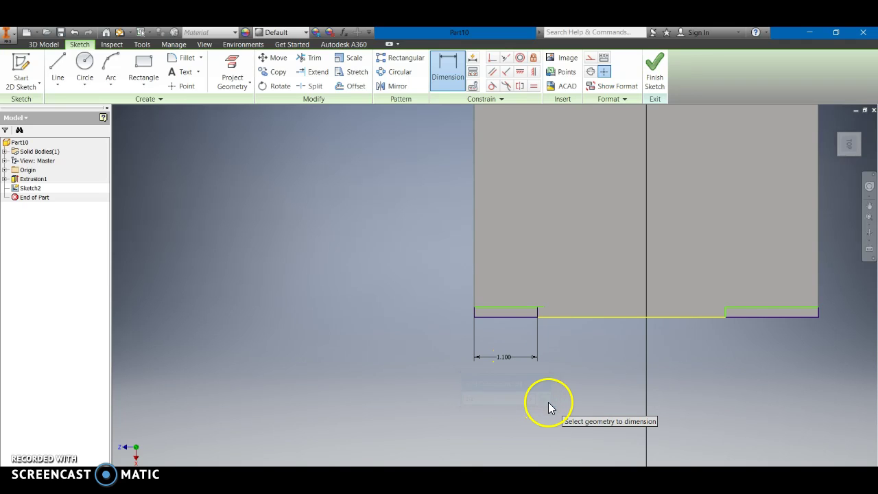
click(776, 312)
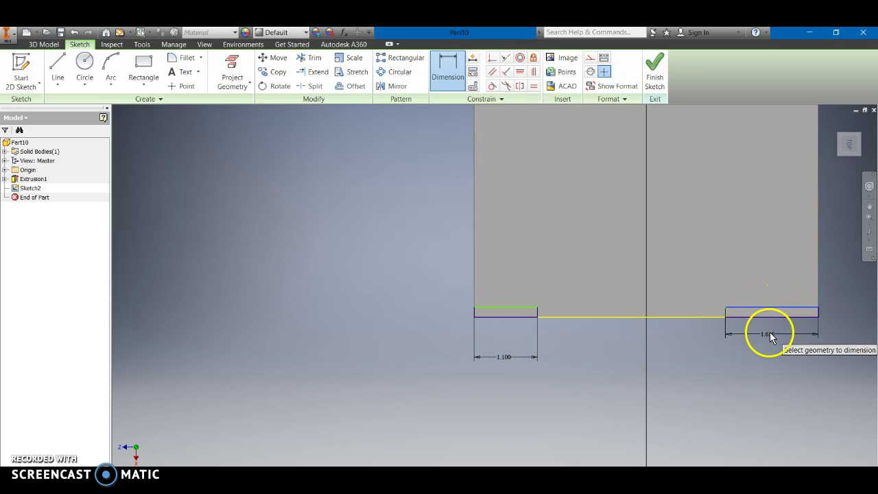
click(758, 372)
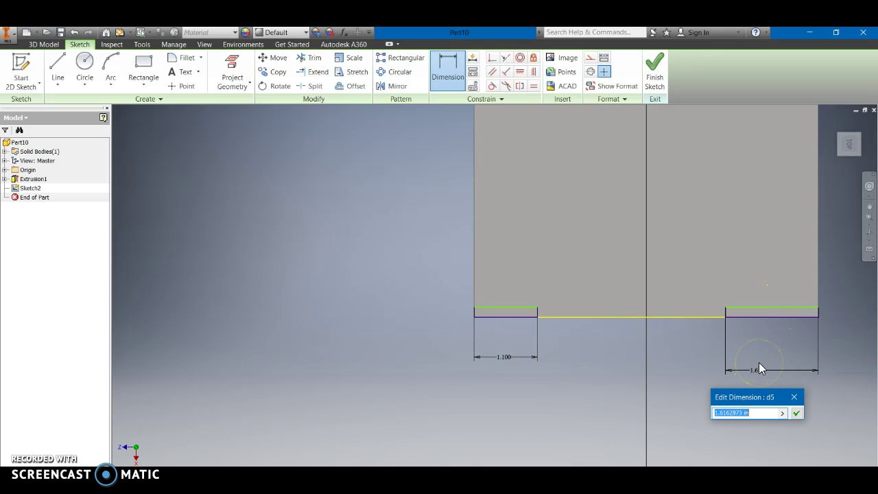
text(1.1)
key(Return)
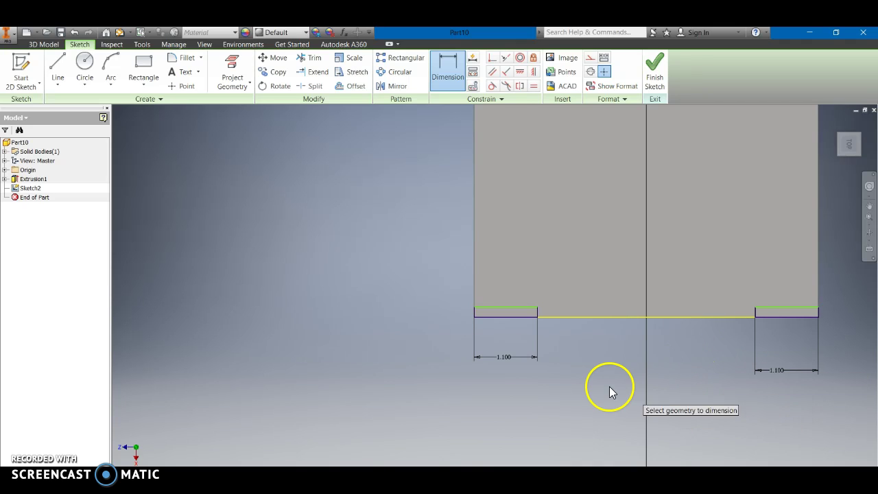
Step: Edit both width dimensions from 1.1 to 1.125 in
double_click(506, 357)
click(478, 400)
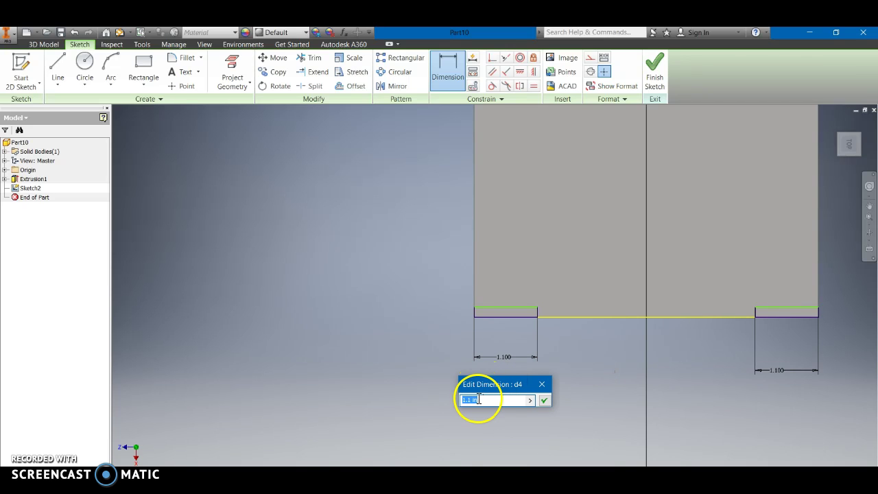
click(478, 399)
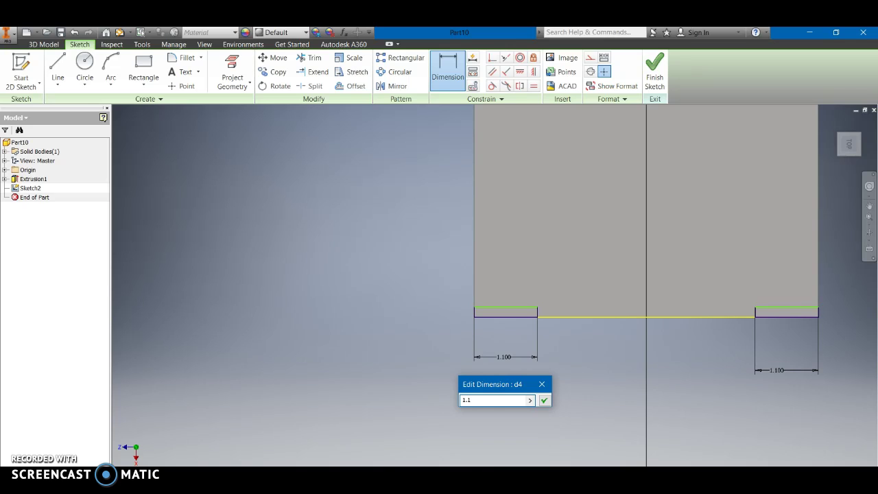
click(544, 400)
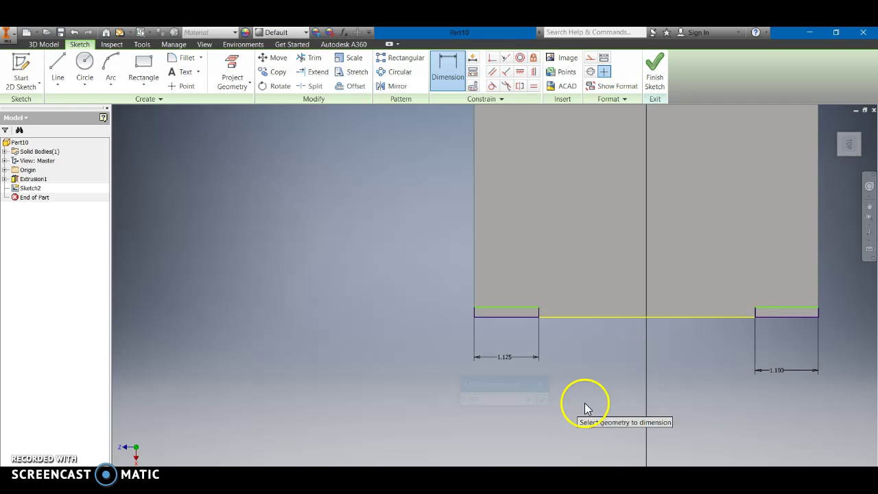
double_click(779, 371)
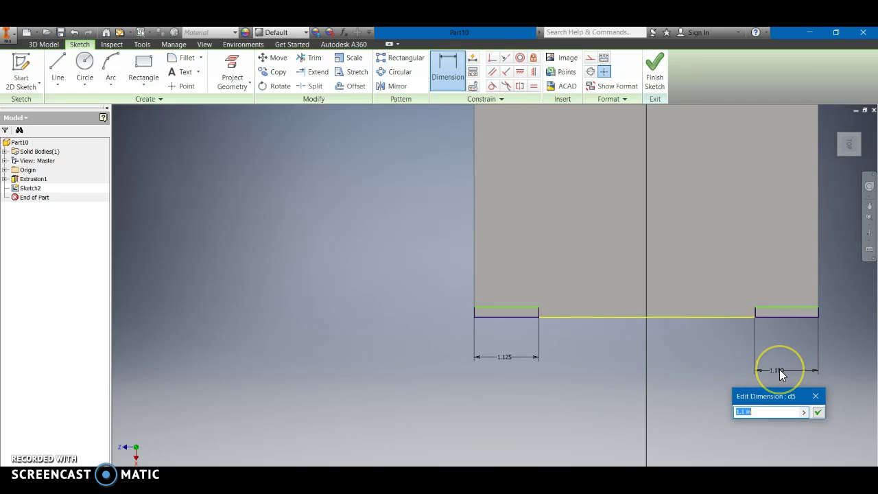
text(1.125)
click(817, 412)
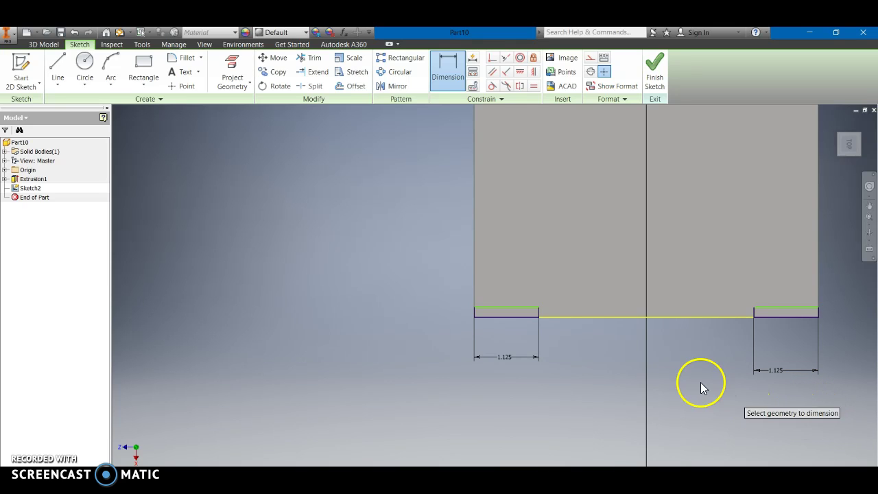
Step: Dimension both rectangles' vertical edges to 0.250 in and finish Sketch2
click(541, 312)
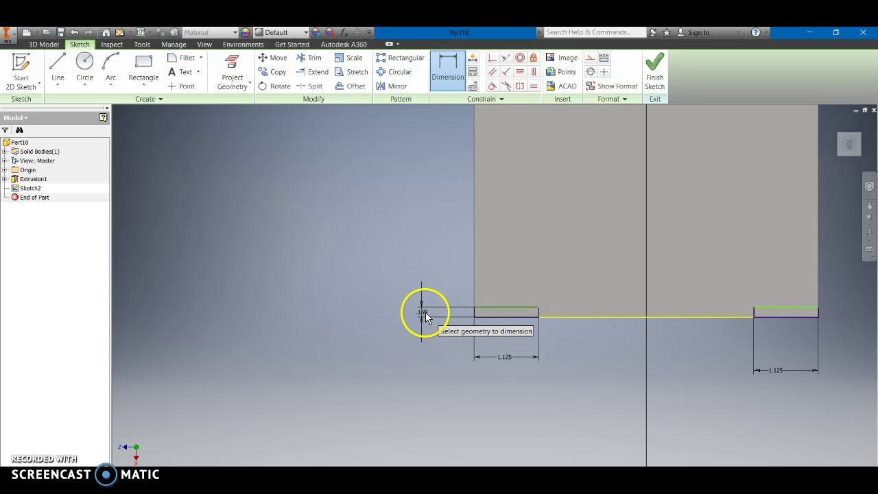
click(401, 316)
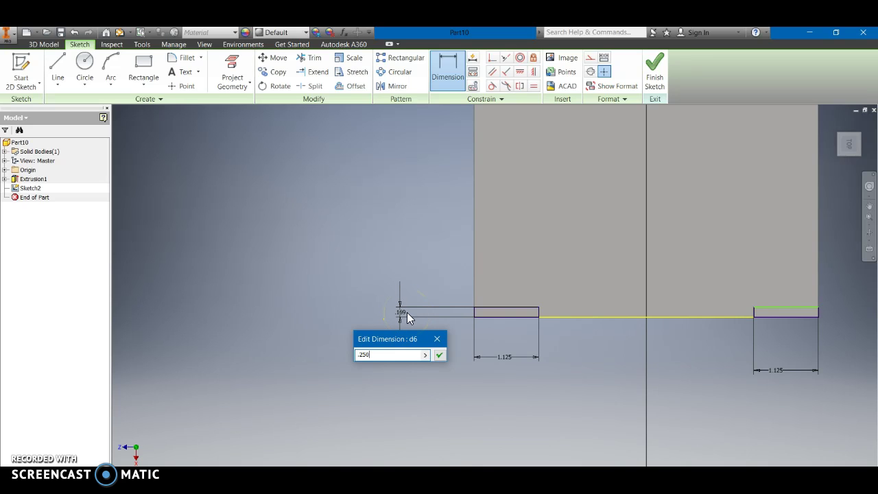
click(439, 355)
click(440, 356)
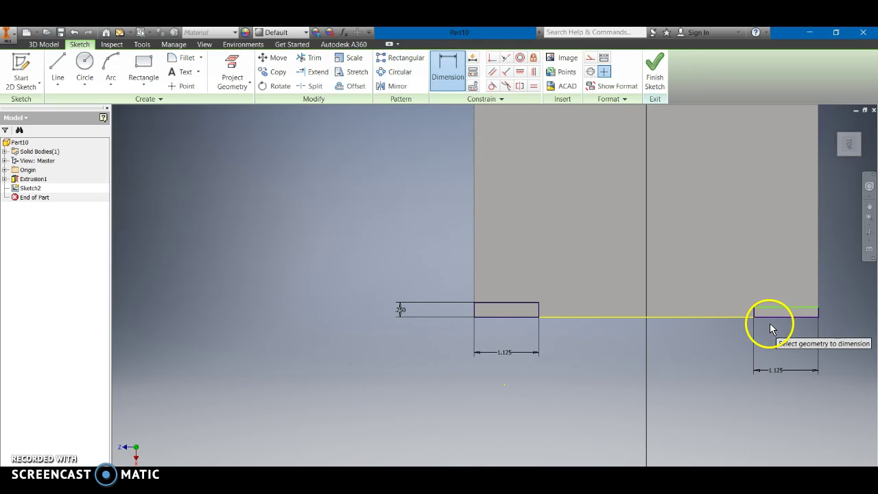
click(822, 317)
click(853, 314)
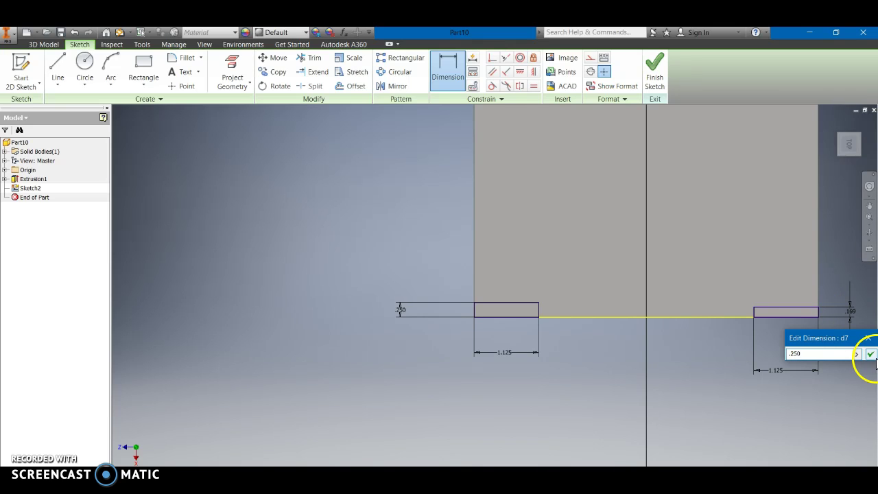
click(871, 355)
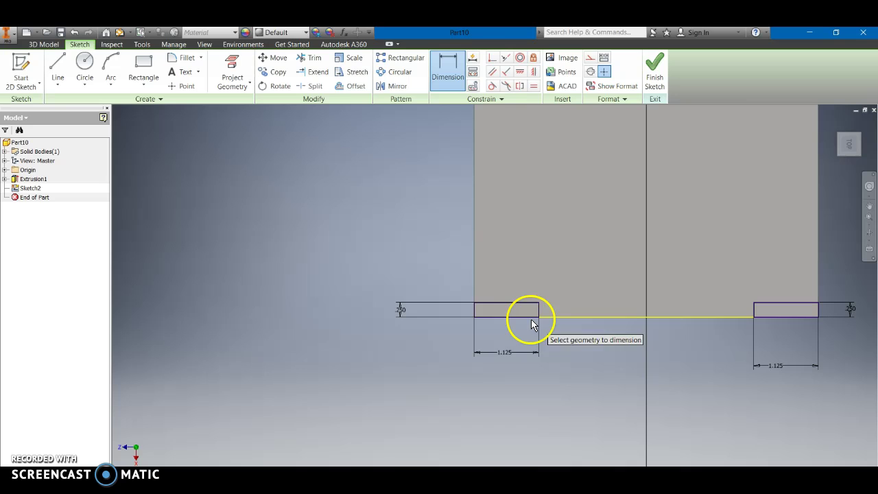
click(656, 81)
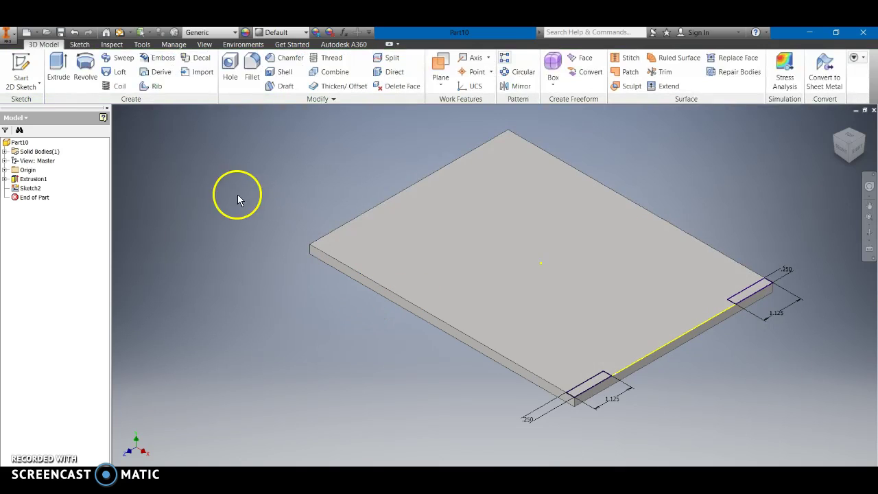
Step: Cut both corner rectangle profiles through the plate using an extrude cut with extents set to All
click(69, 77)
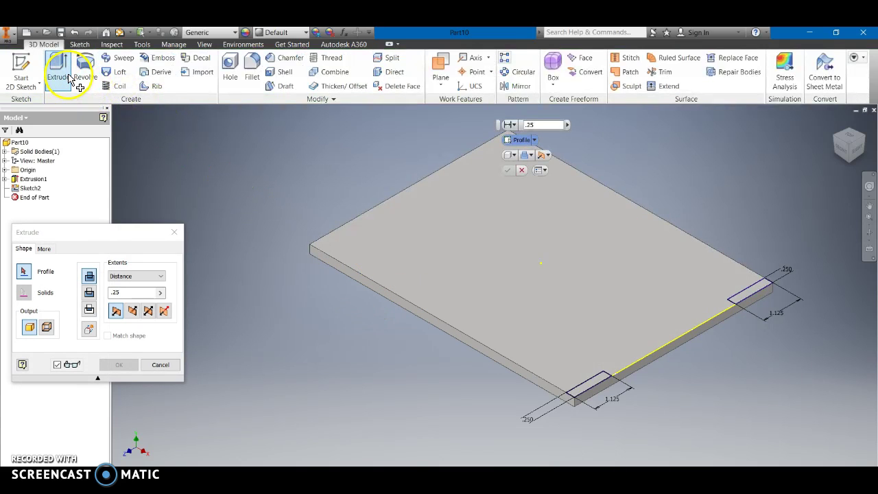
click(92, 295)
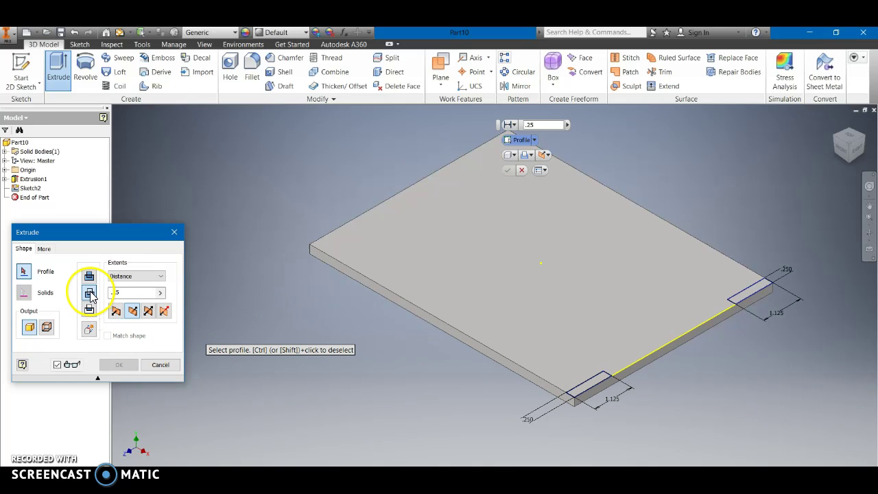
click(161, 276)
click(137, 322)
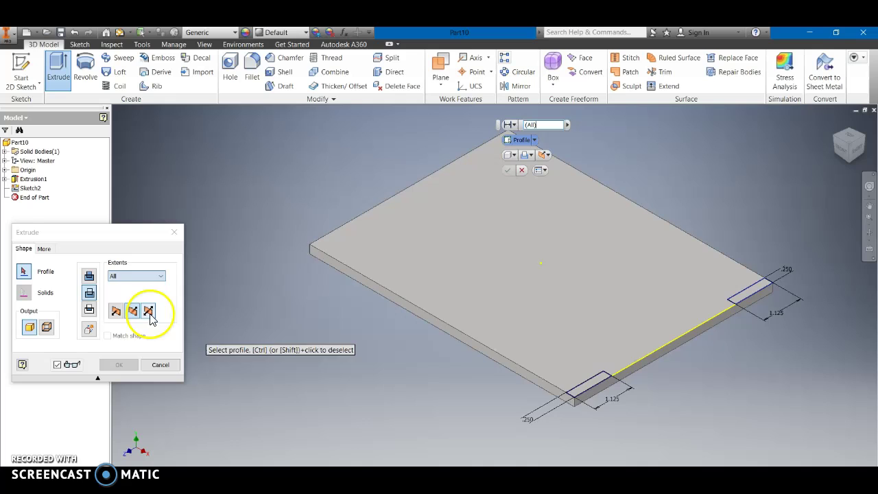
click(584, 382)
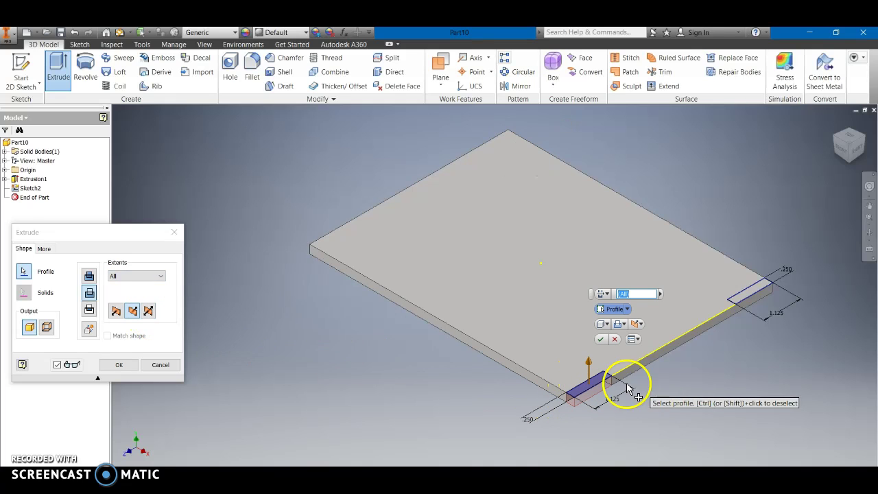
click(751, 299)
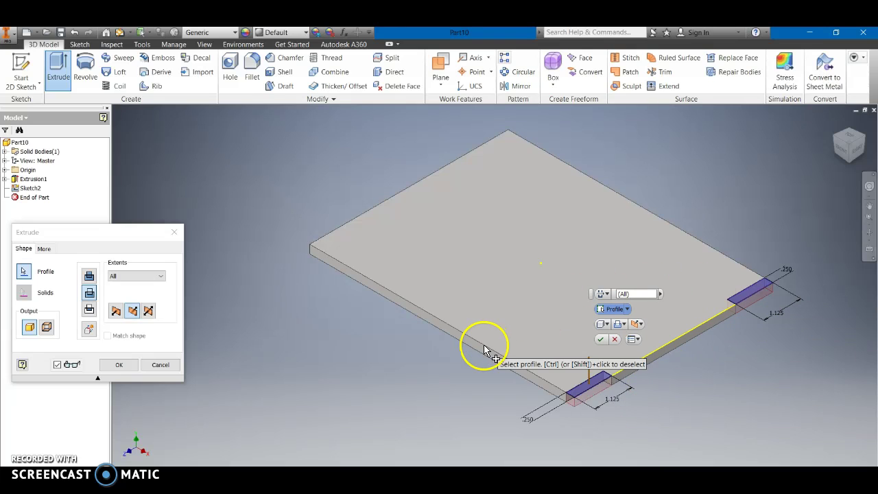
click(119, 364)
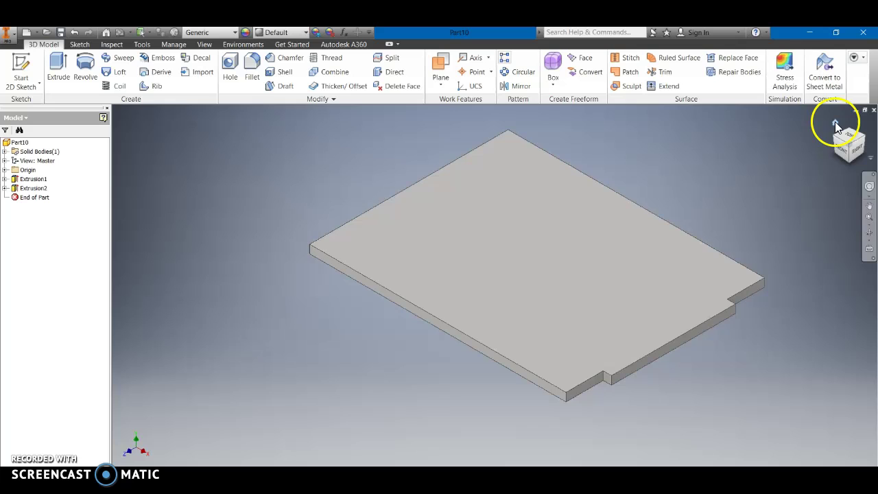
Step: Reset to the home view and switch to Part8, zooming in on its slot
click(835, 126)
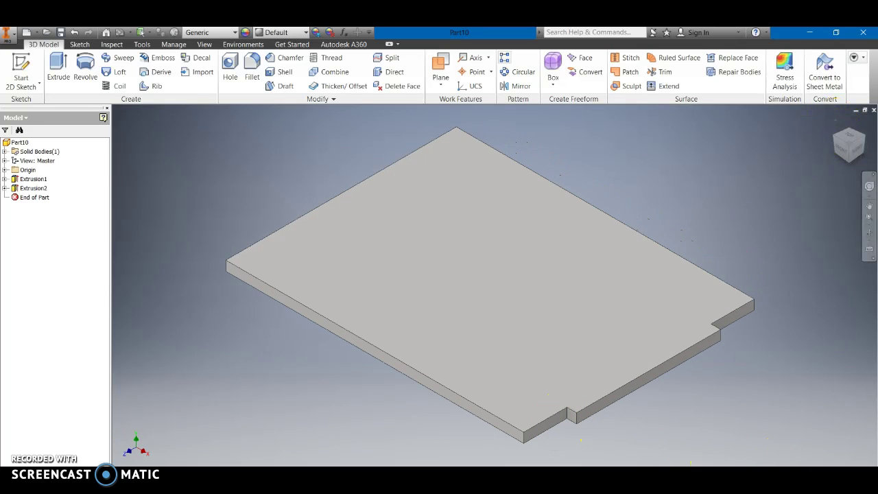
click(715, 461)
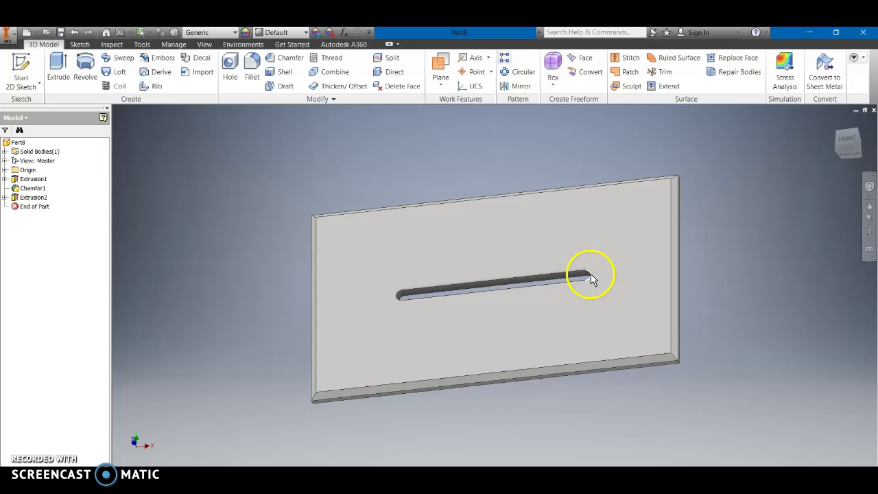
scroll(589, 278, up, 5)
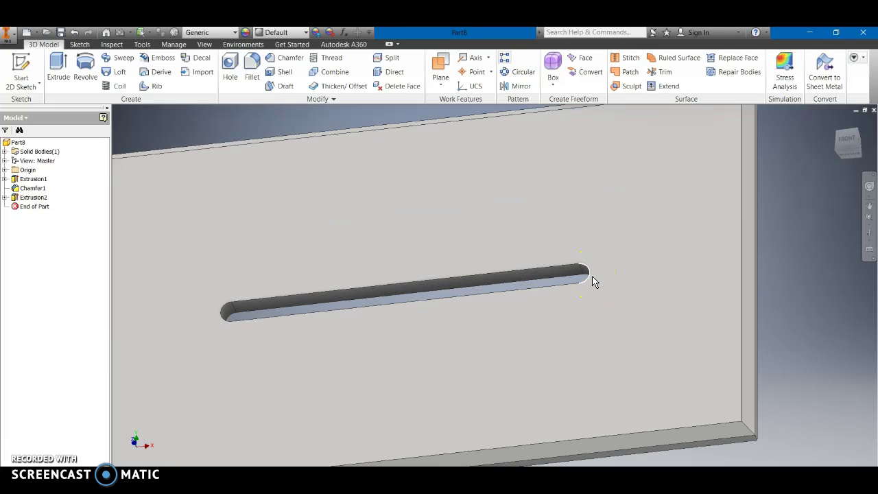
click(578, 278)
scroll(559, 291, down, 5)
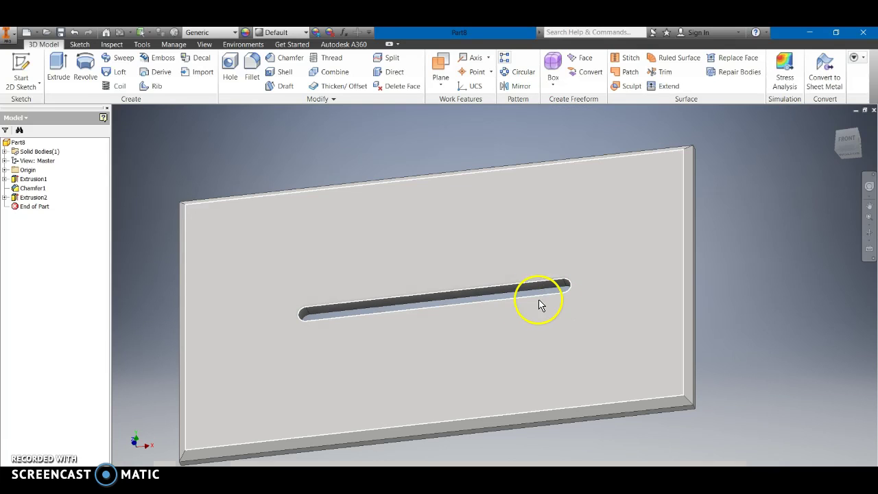
scroll(302, 312, up, 5)
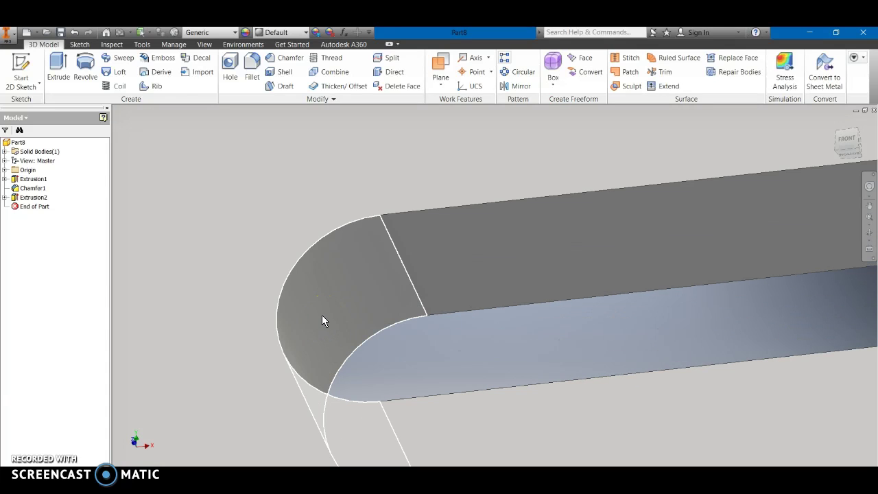
scroll(321, 319, down, 5)
Step: Finish inspecting the Part8 slot, then switch back to the notched Part10 plate with Ctrl+Tab
click(393, 361)
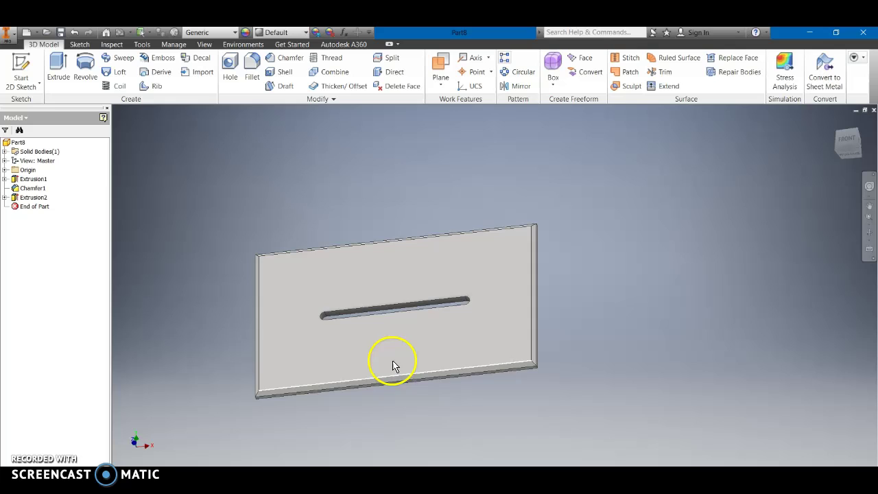
scroll(447, 388, down, 2)
scroll(446, 378, up, 6)
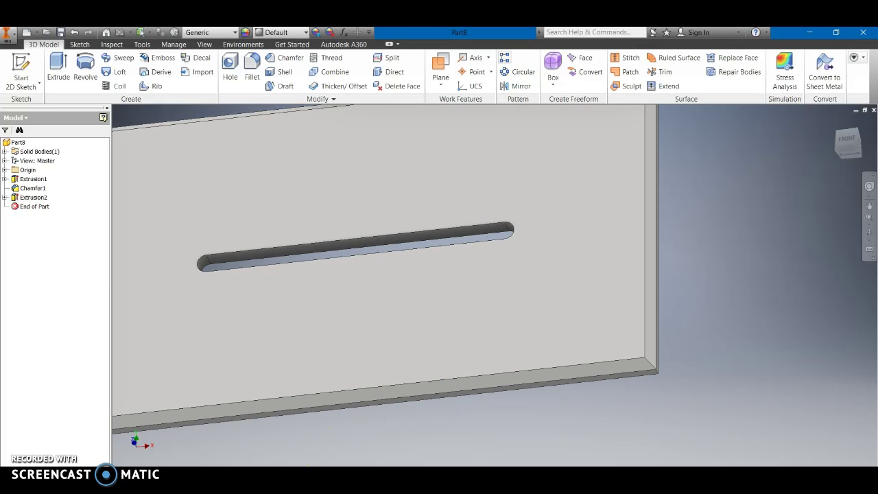
mouse_move(324, 480)
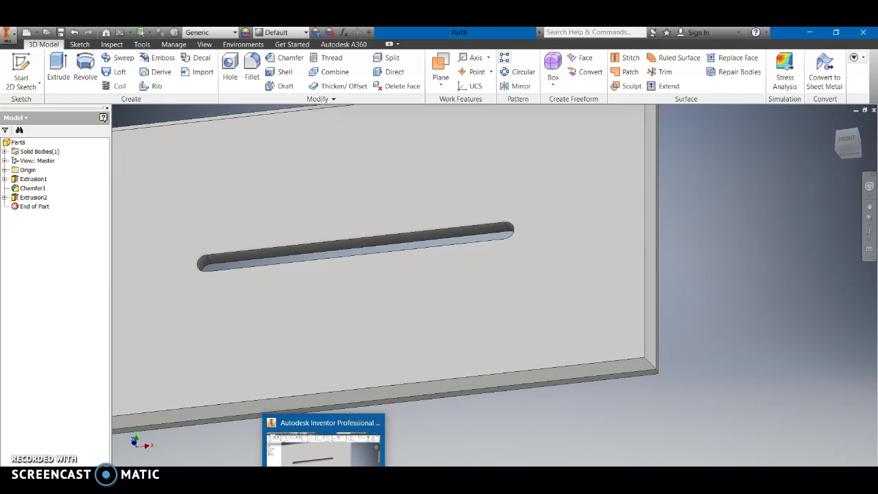
key(ctrl+Tab)
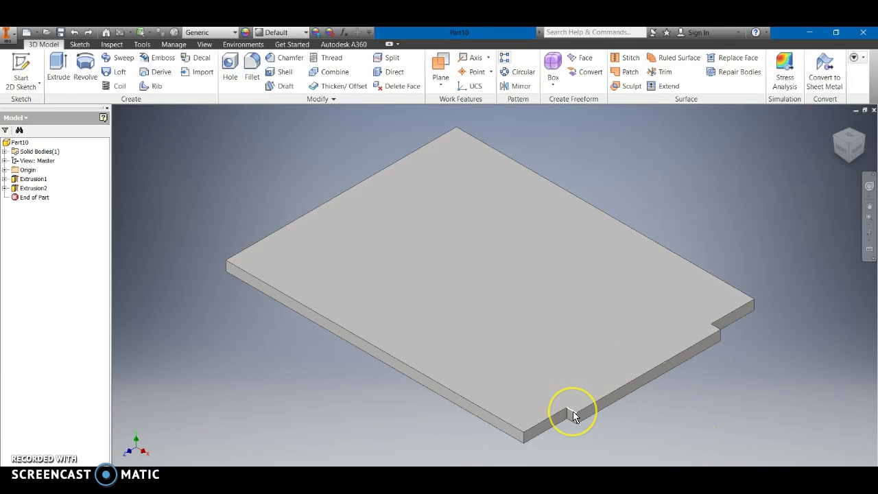
Step: Start a fillet on the first notch edge and add the second tab edge
scroll(572, 412, down, 3)
scroll(572, 411, down, 2)
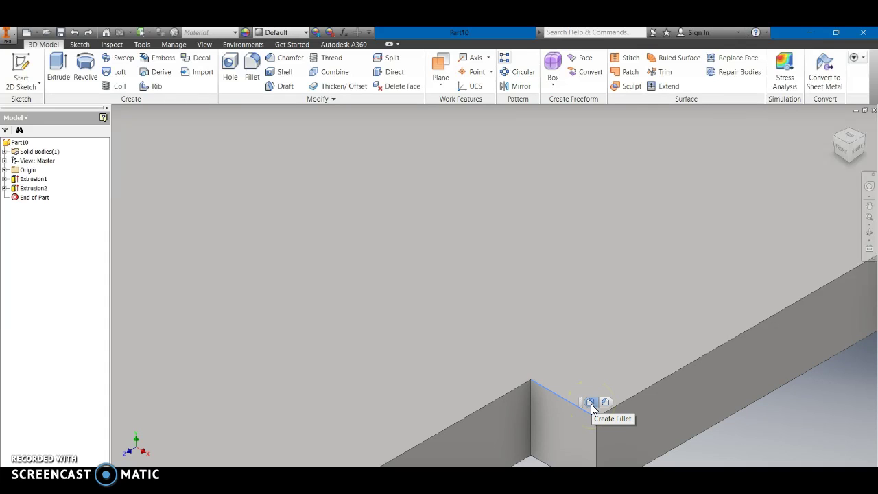
click(591, 403)
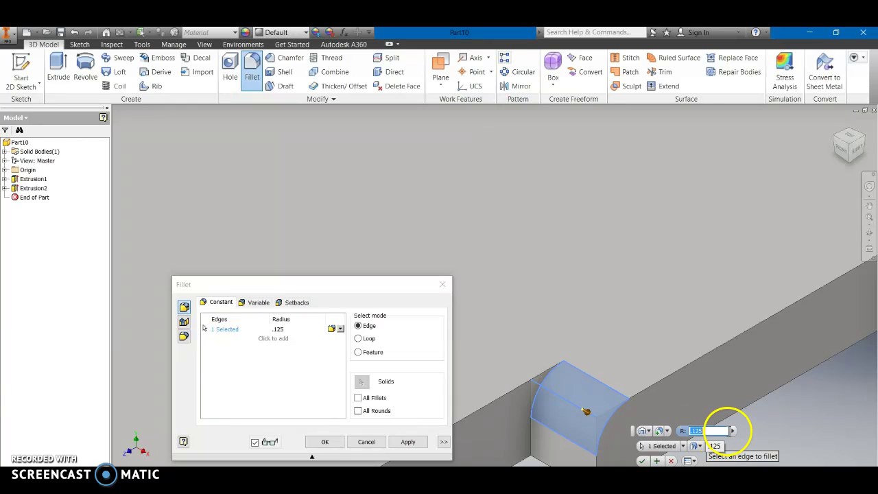
scroll(726, 431, down, 5)
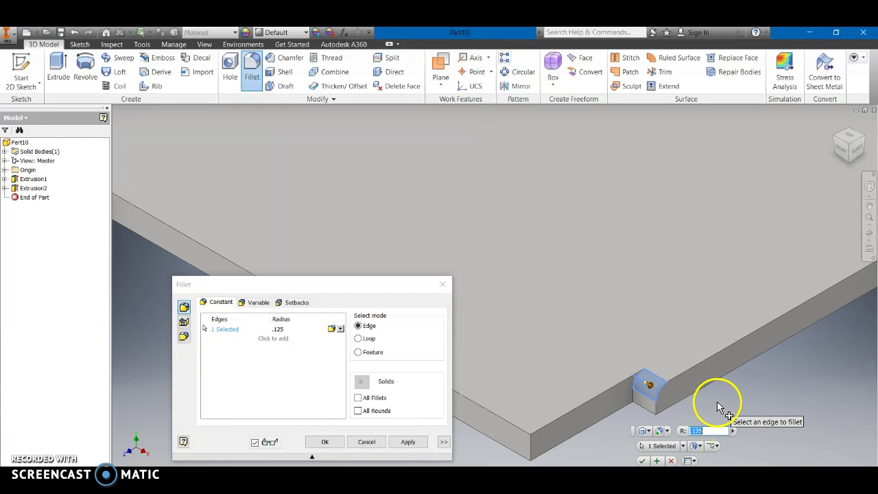
scroll(717, 408, up, 4)
scroll(717, 409, down, 2)
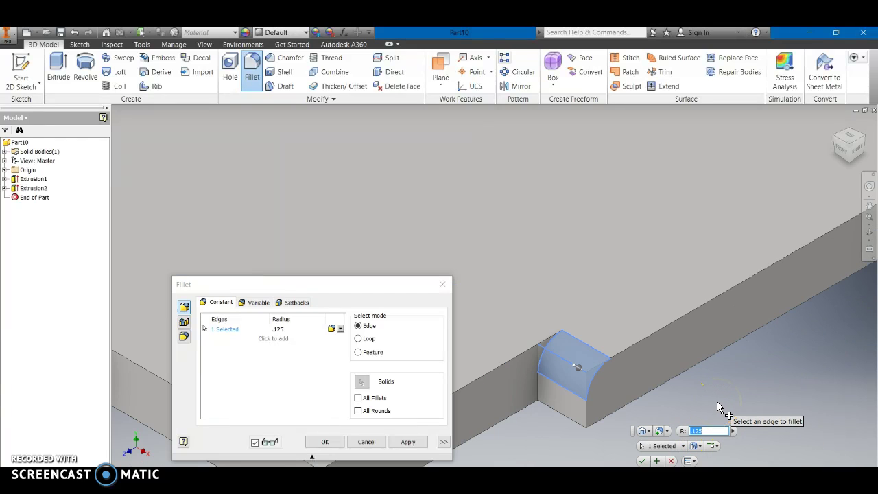
click(567, 420)
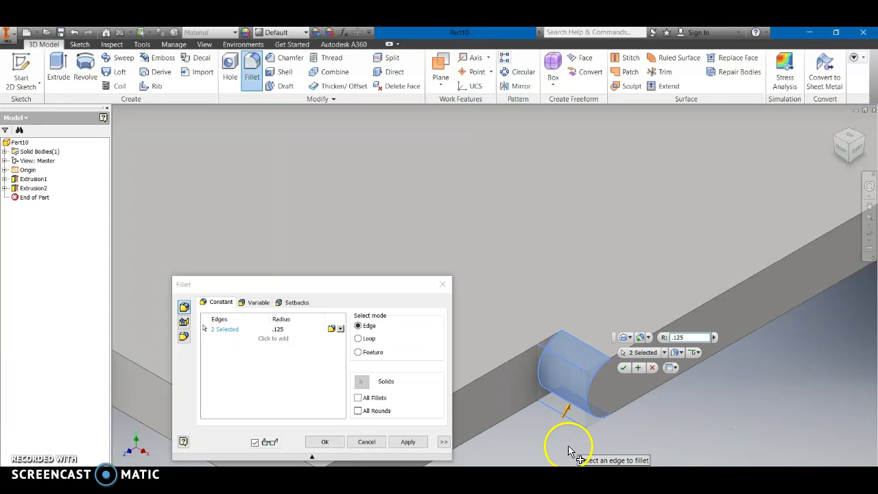
Step: Add the third and fourth tab edges and apply the 0.125 in fillet
scroll(749, 323, down, 5)
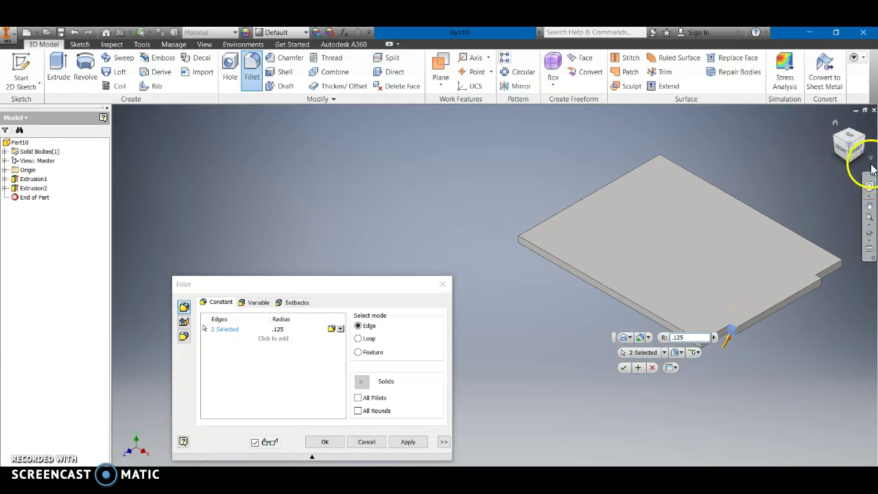
click(835, 124)
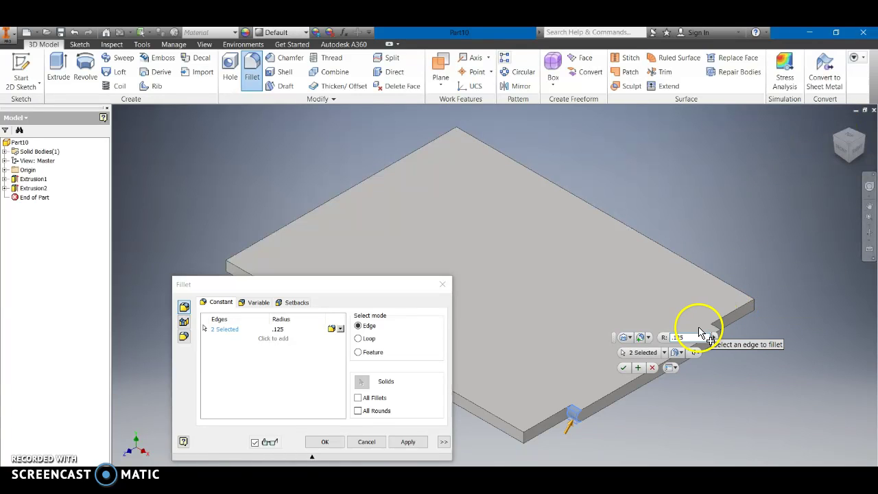
drag(616, 343, 684, 149)
scroll(713, 335, up, 5)
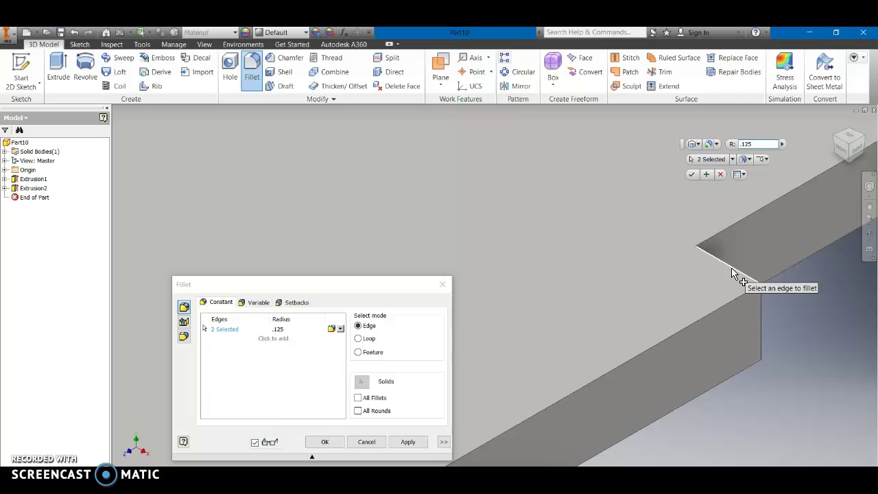
click(732, 273)
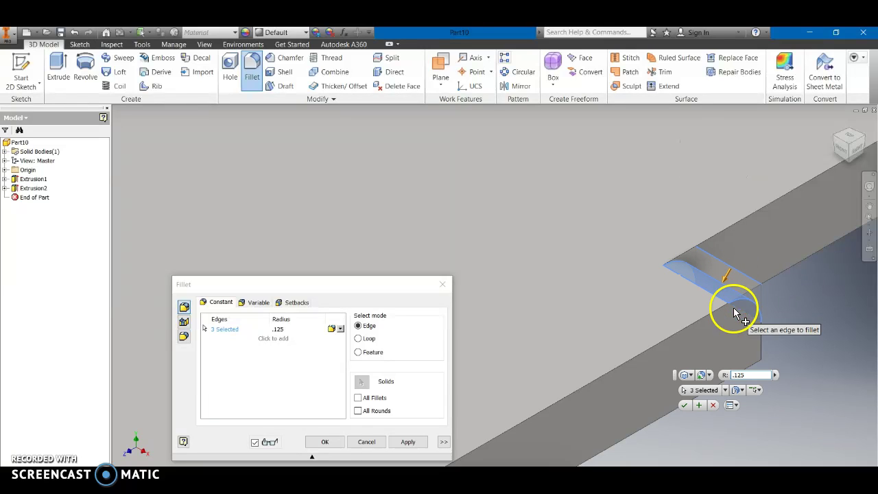
click(743, 353)
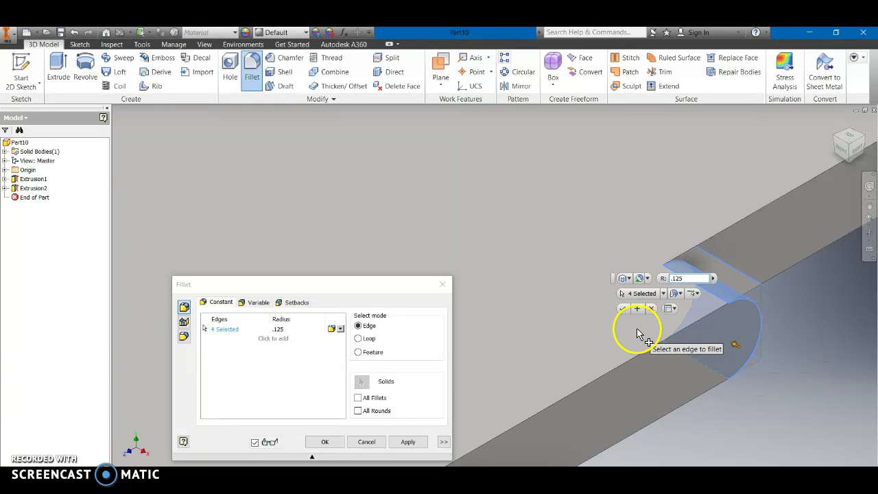
click(622, 309)
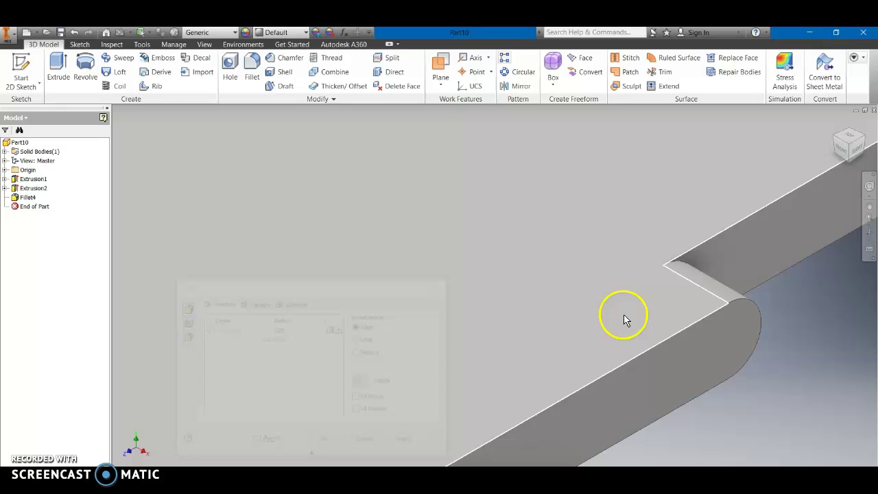
scroll(661, 337, up, 5)
scroll(554, 415, up, 4)
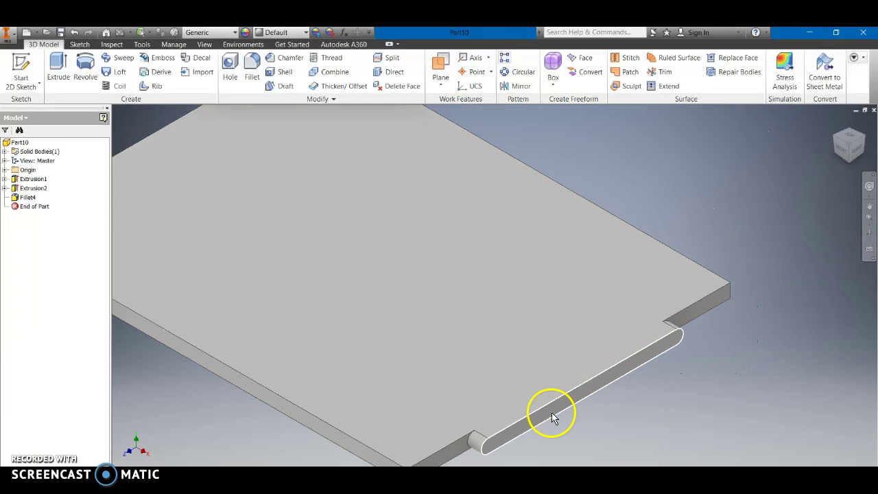
scroll(508, 447, down, 6)
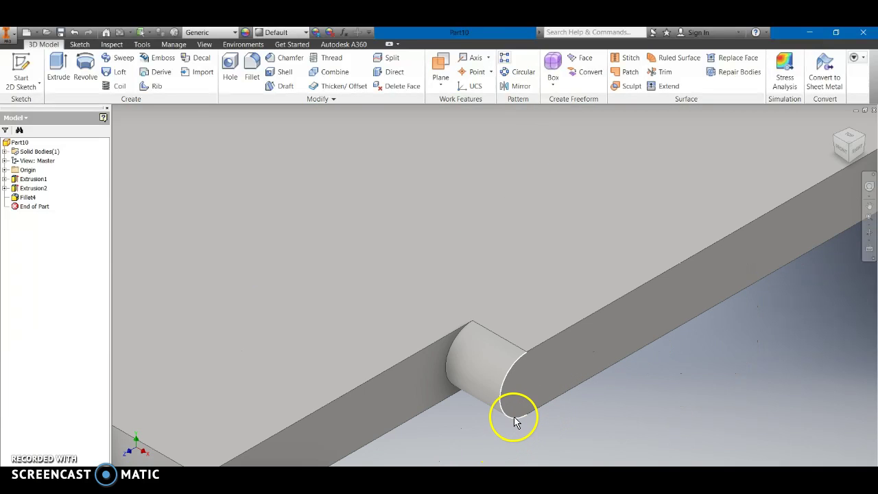
scroll(514, 416, down, 3)
scroll(516, 417, up, 3)
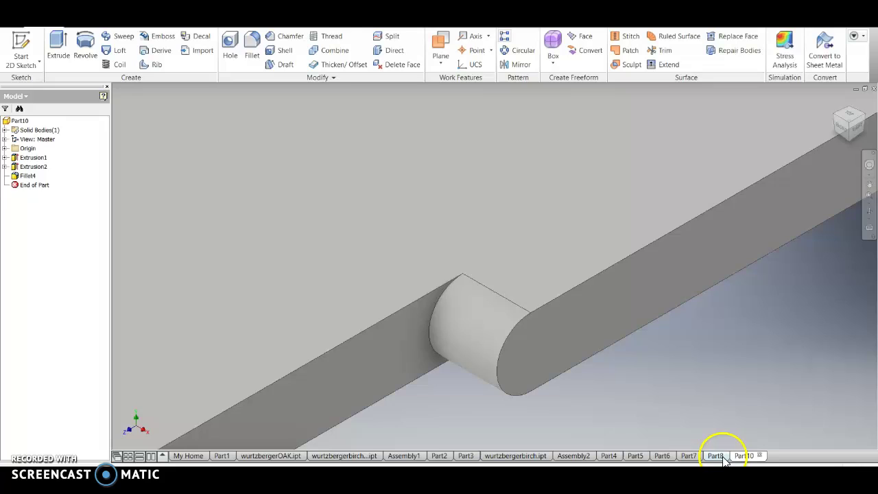
click(715, 455)
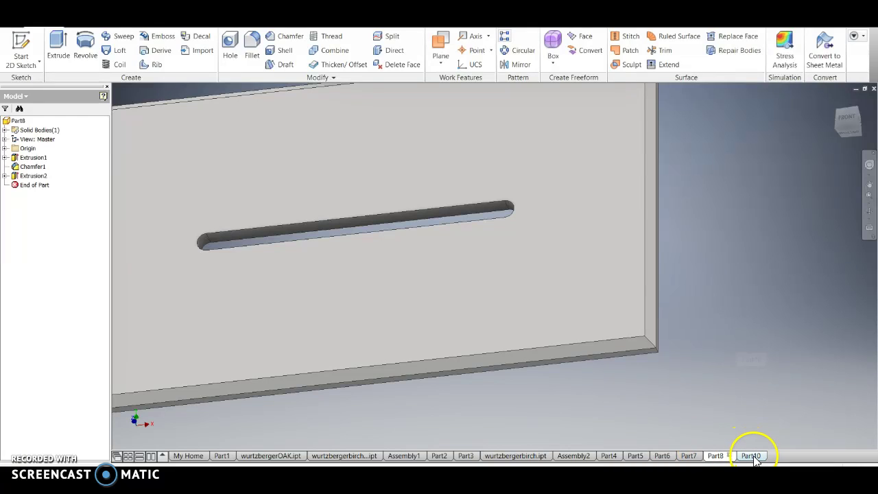
click(751, 456)
scroll(628, 349, down, 5)
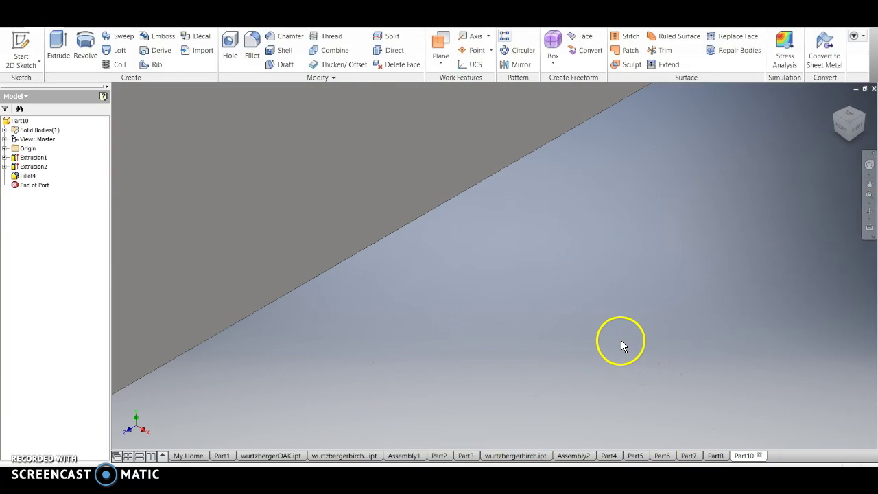
scroll(602, 337, up, 6)
scroll(553, 314, down, 4)
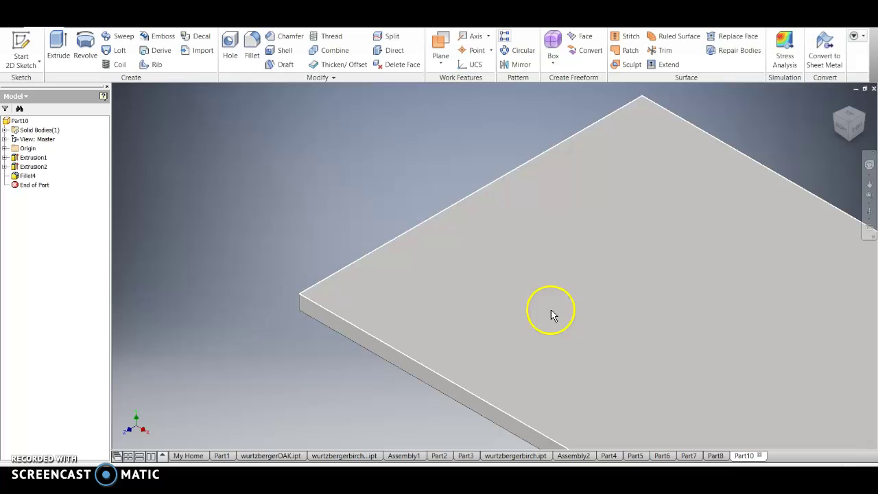
scroll(593, 276, up, 3)
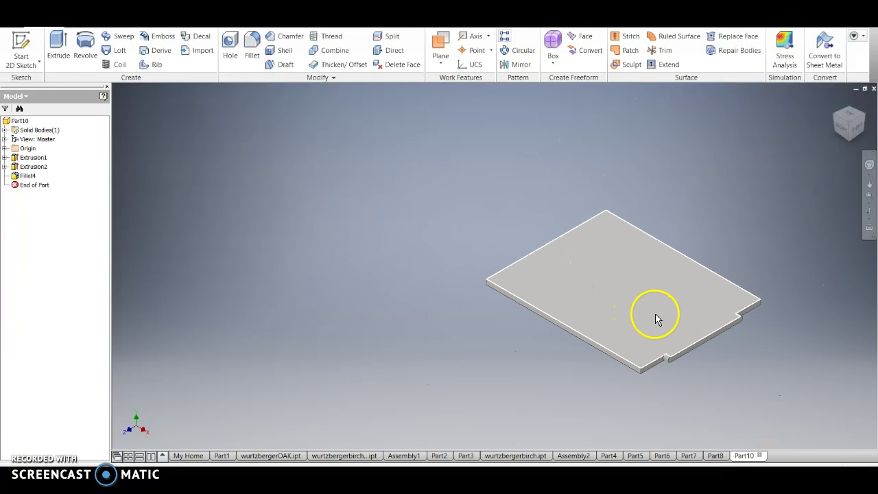
scroll(655, 319, down, 2)
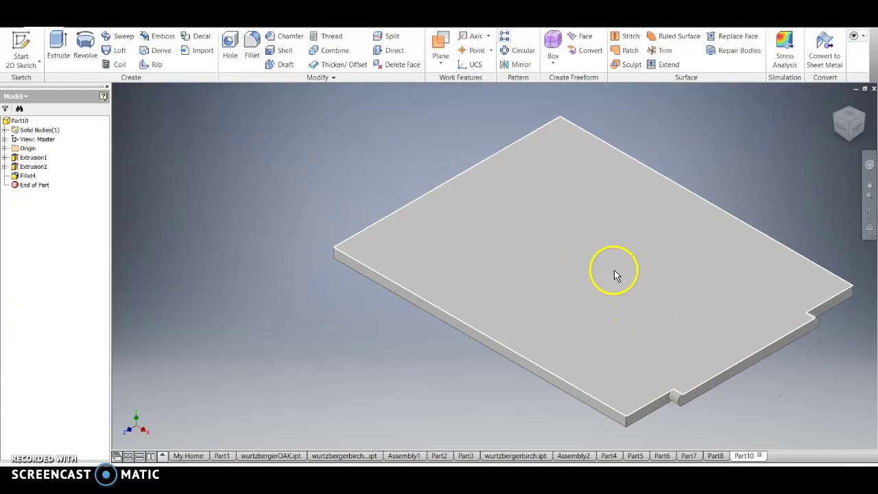
Step: Assign the Polycarbonate, Clear material to the plate and return to the home view
click(182, 25)
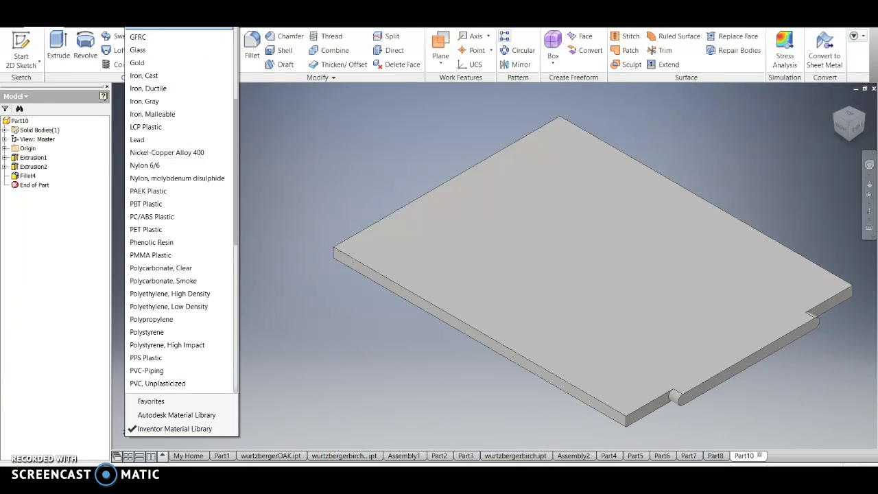
click(208, 268)
click(583, 318)
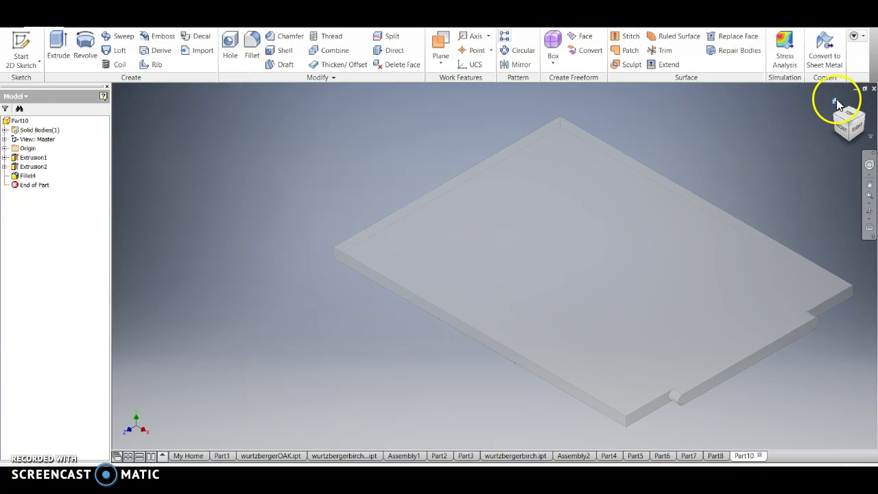
click(836, 100)
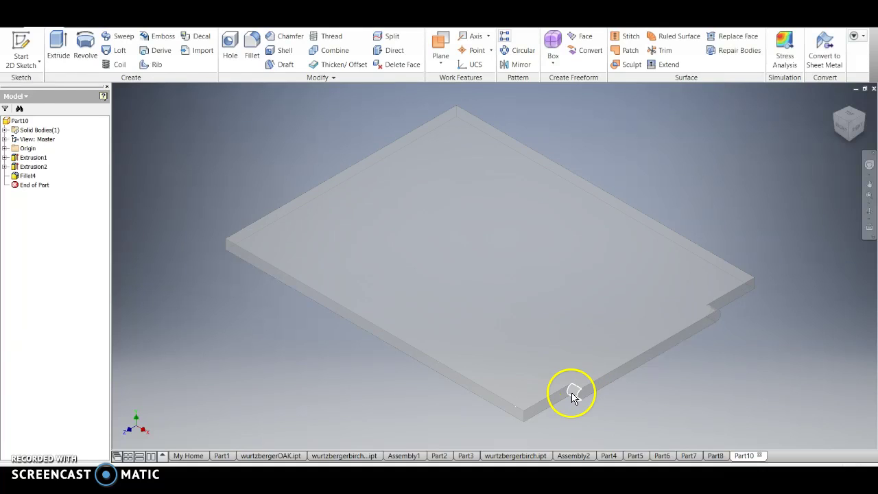